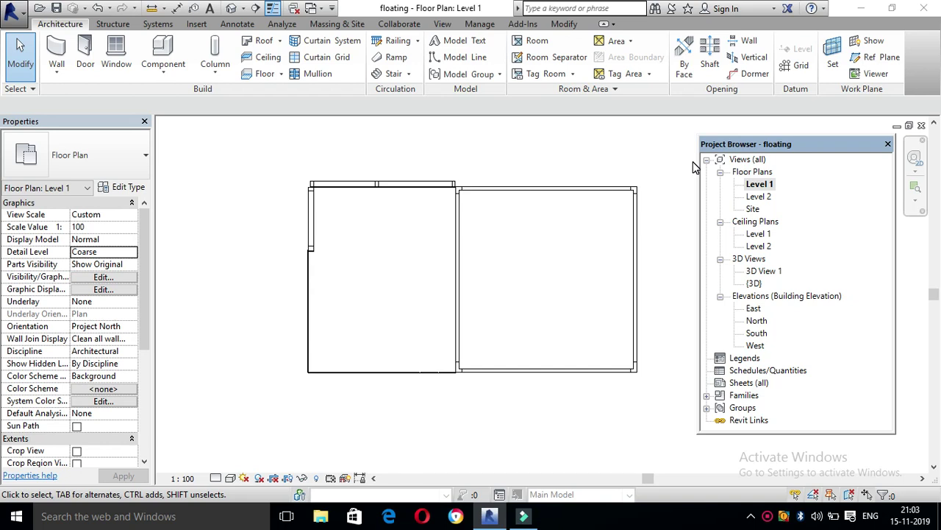
Compare the floating house's {3D} view with the Level 1 floor plan.
click(232, 8)
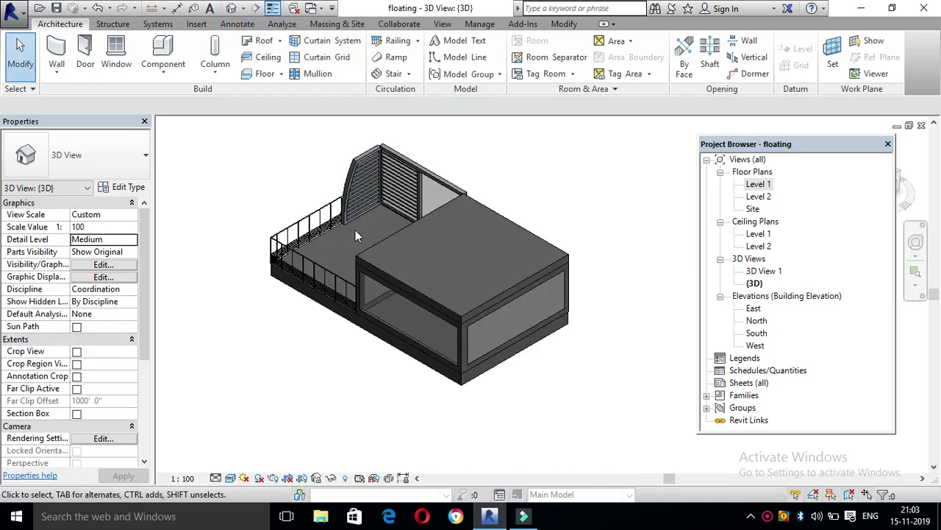
double_click(760, 187)
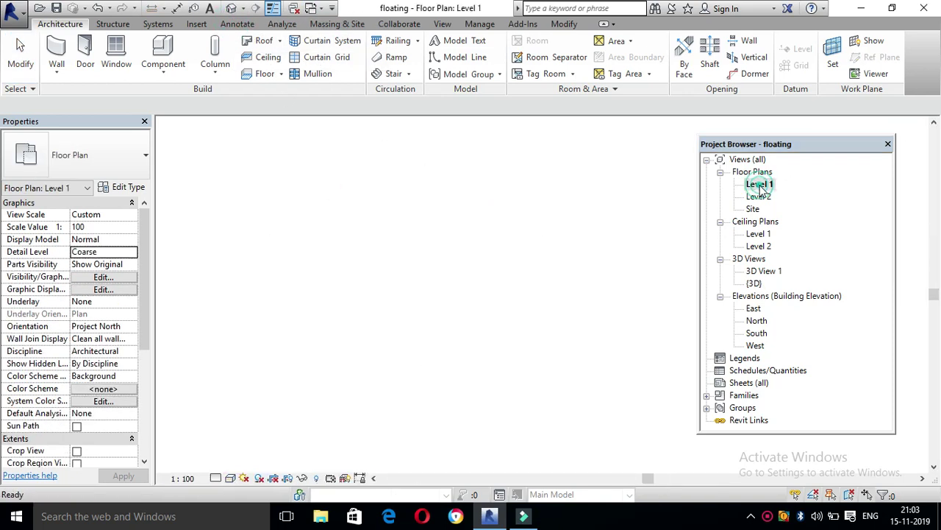
scroll(393, 257, down, 3)
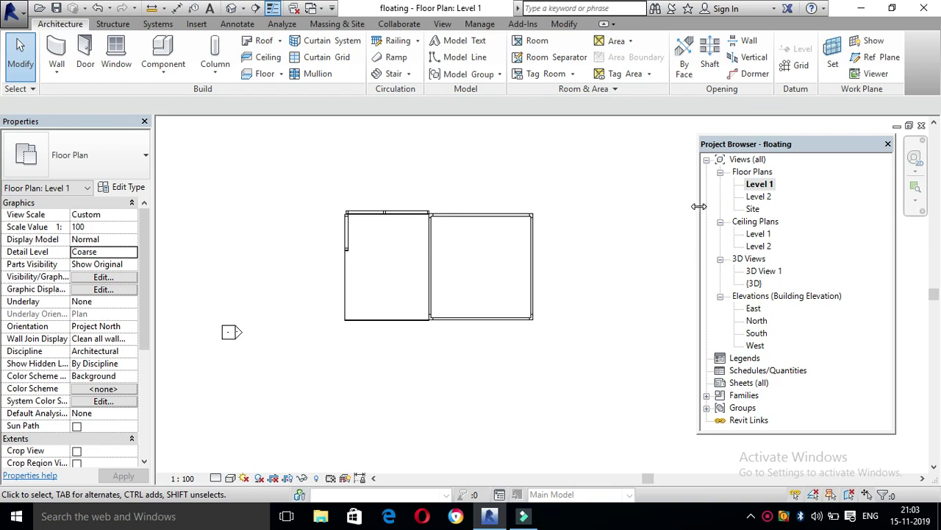
scroll(437, 267, up, 1)
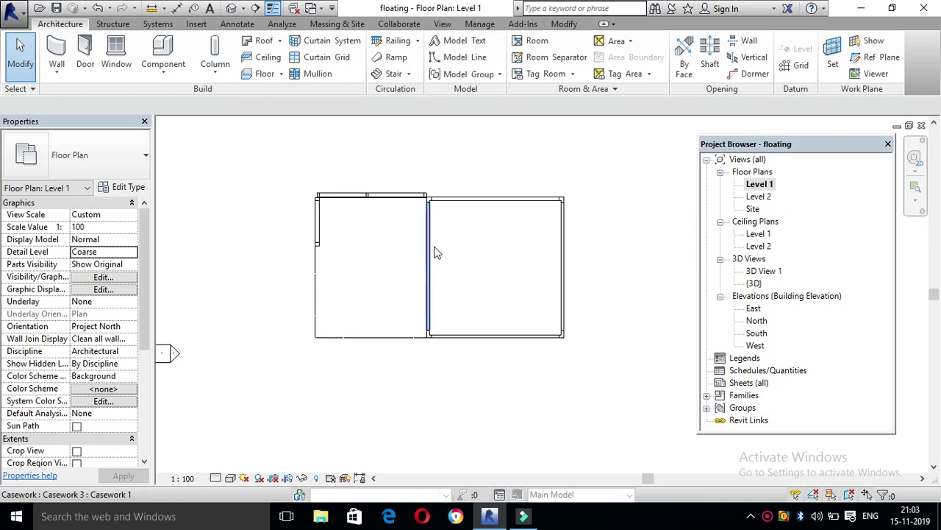
Return to the {3D} view, orbit the house to a new angle, and bring up rendering settings.
click(231, 8)
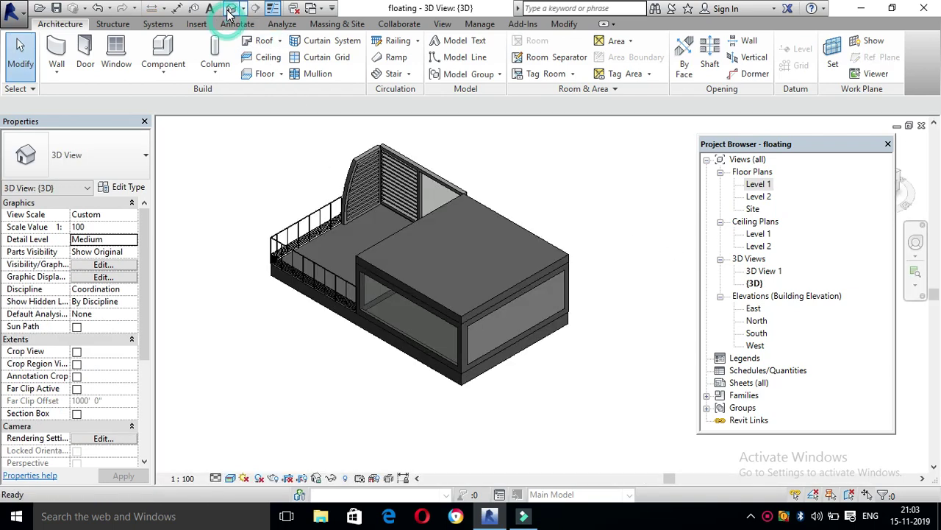
shift+middle_drag(331, 233, 360, 223)
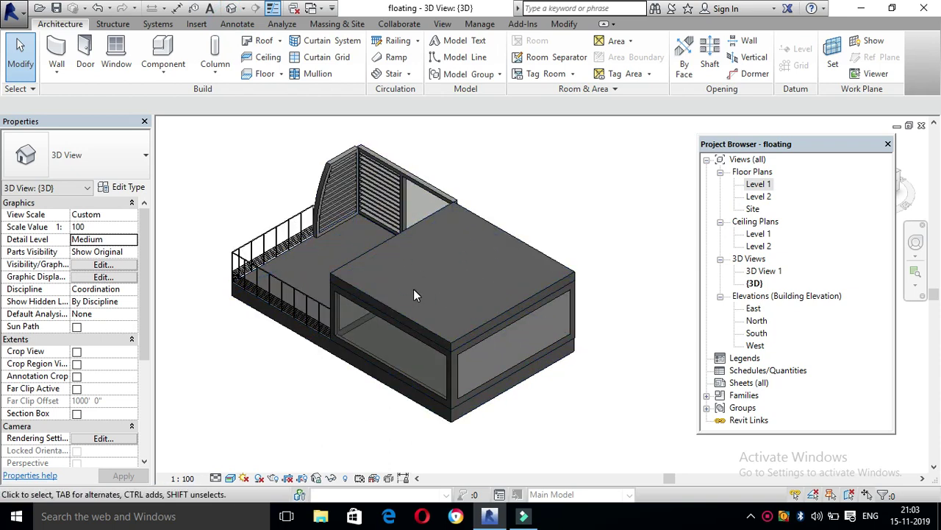
key(r)
key(r)
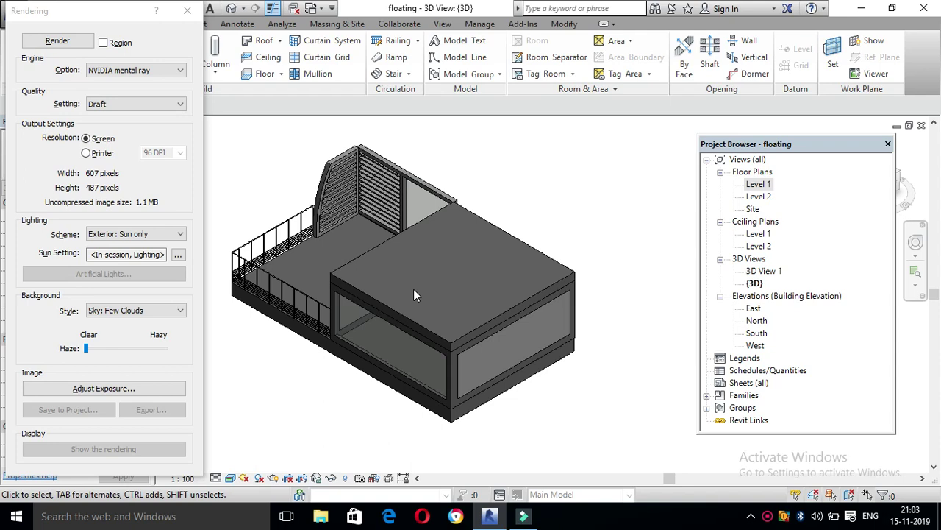
Try region rendering by resizing the region outline, then turn Region off to render the whole view.
click(185, 11)
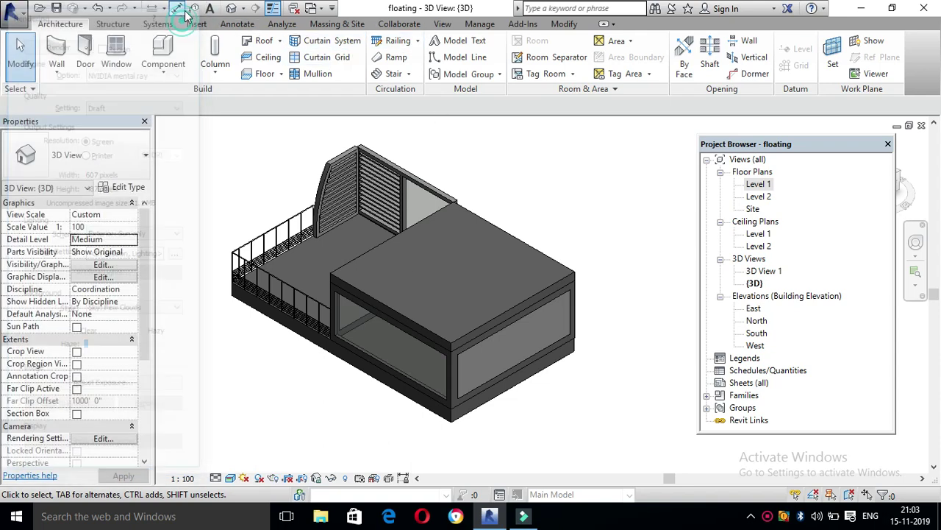
click(275, 480)
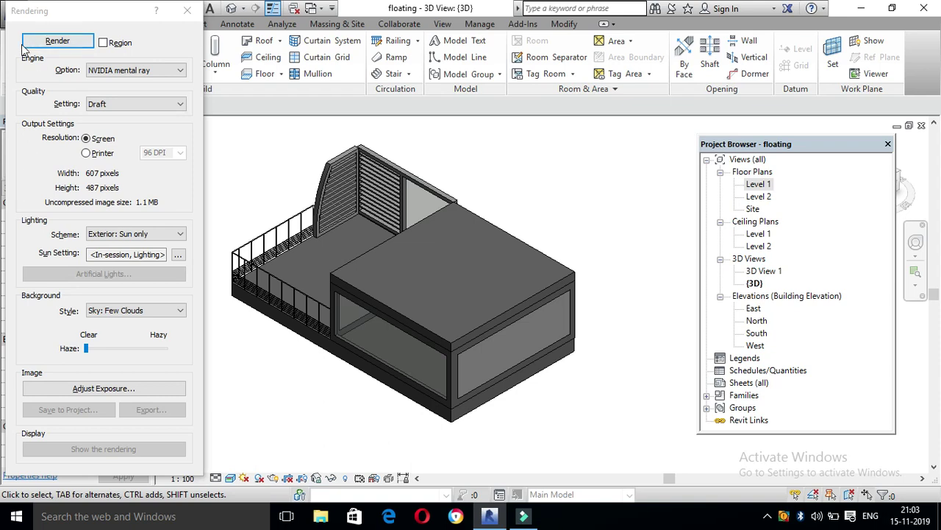
click(104, 44)
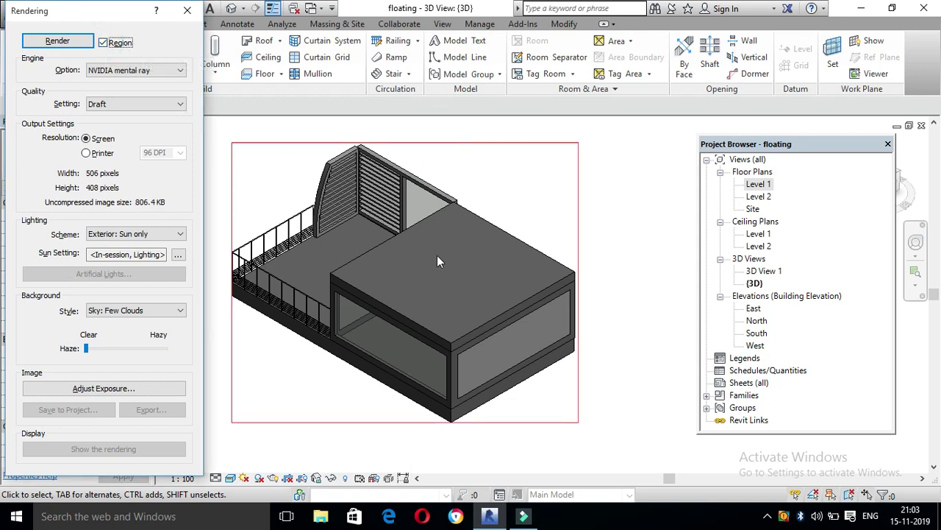
click(512, 143)
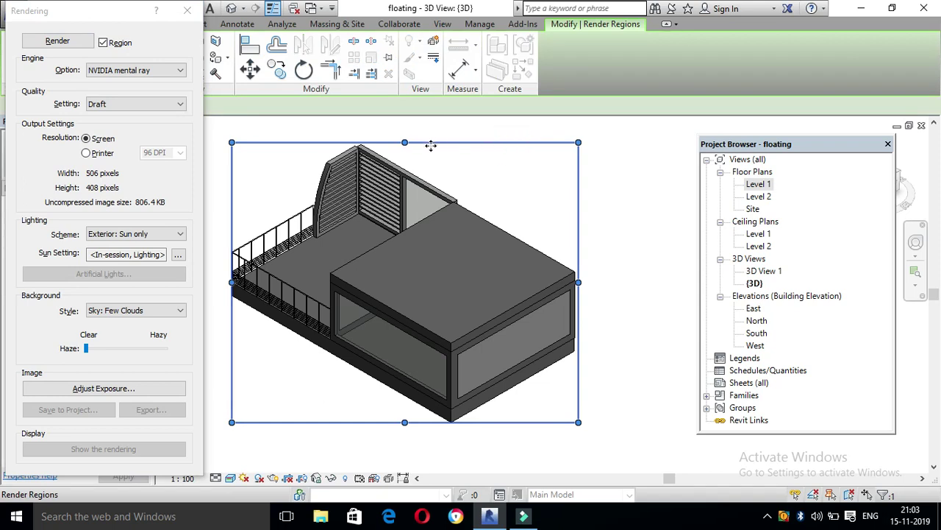
mouse_move(405, 145)
mouse_down()
mouse_move(435, 237)
mouse_move(420, 134)
mouse_up()
drag(232, 280, 227, 281)
click(107, 43)
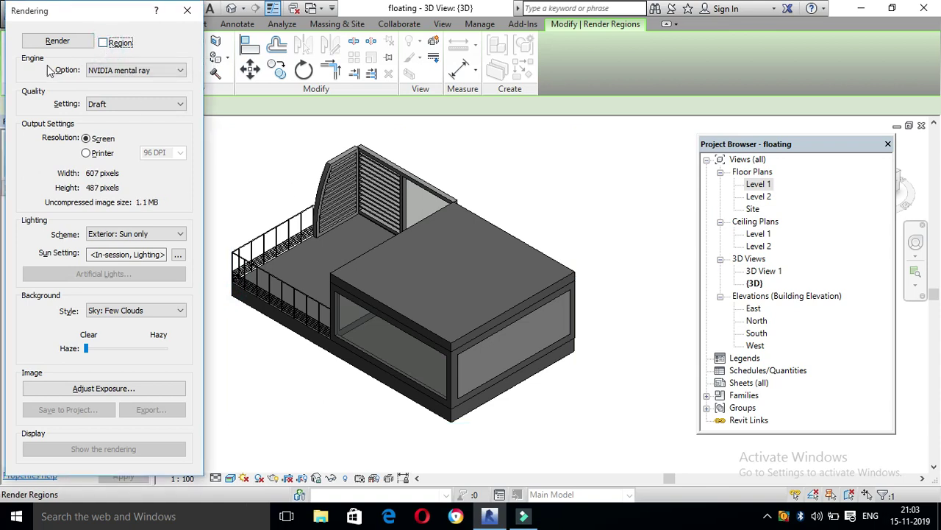
click(93, 74)
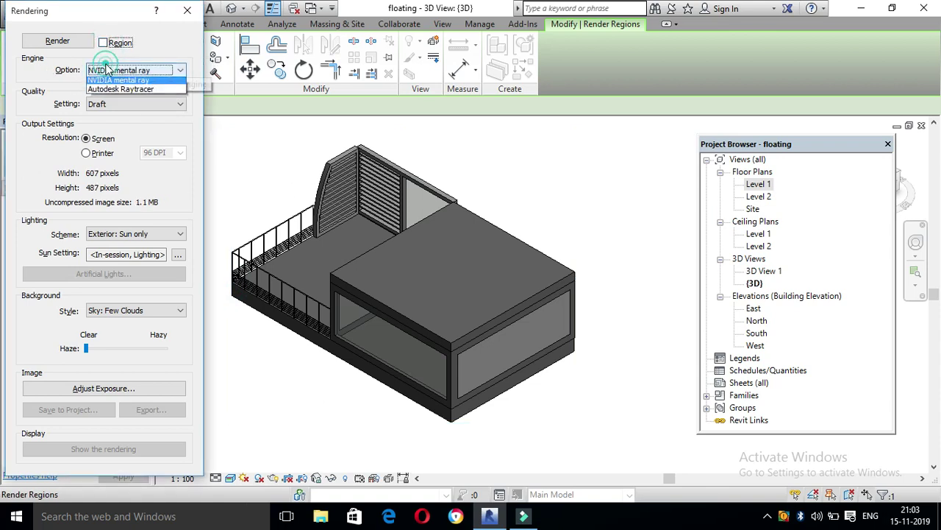
Switch the render engine from NVIDIA mental ray to Autodesk Raytracer.
click(138, 92)
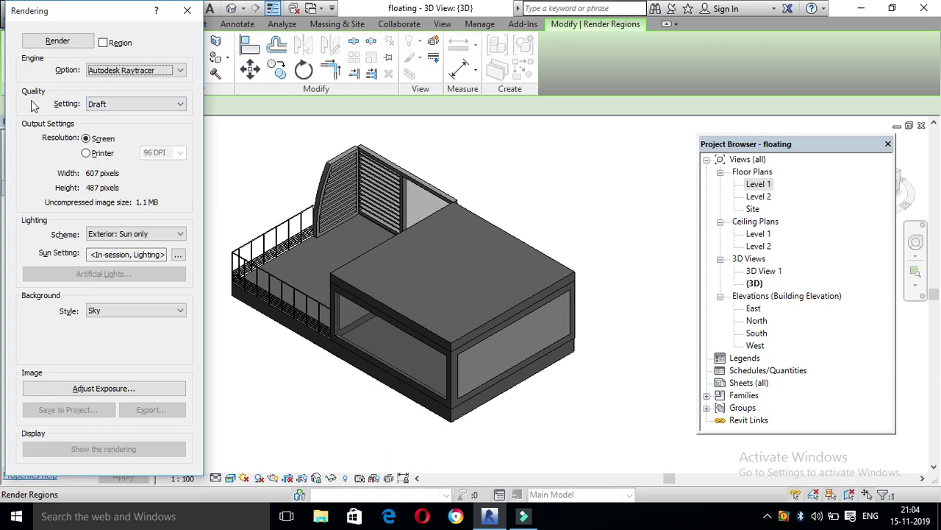
click(103, 100)
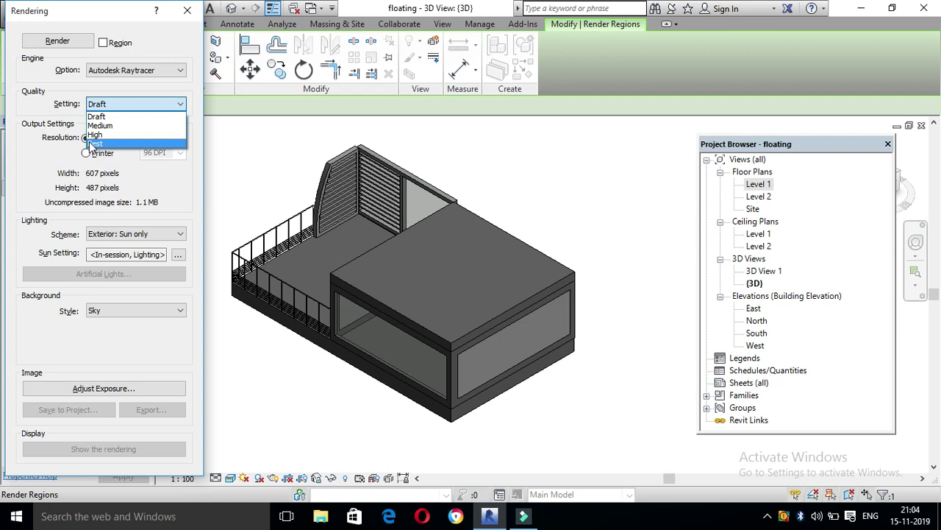
Keep Draft quality and set output to Printer resolution at 150 DPI (1401 × 1129 pixels).
click(51, 160)
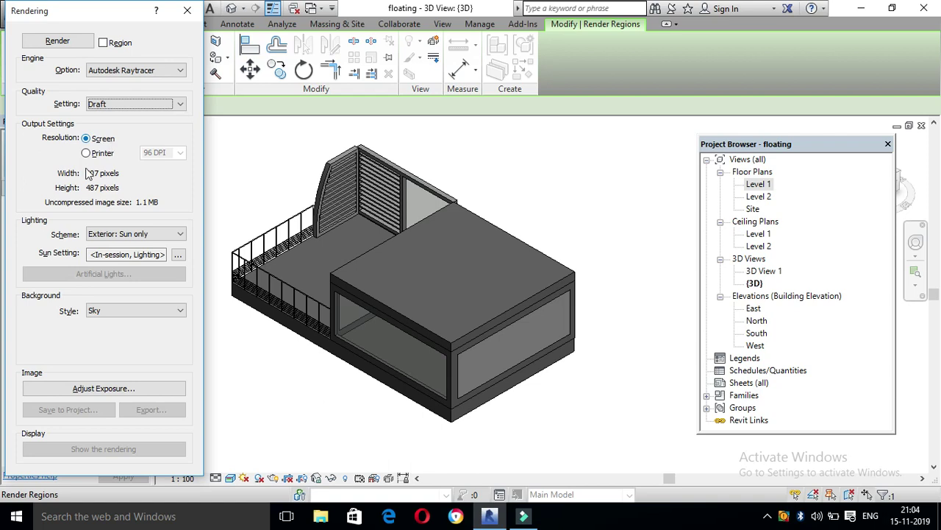
click(108, 141)
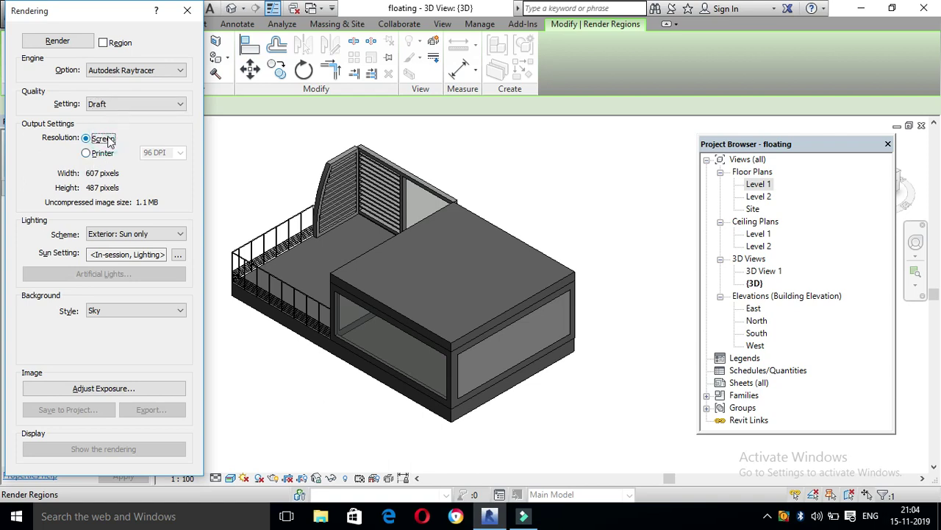
click(101, 155)
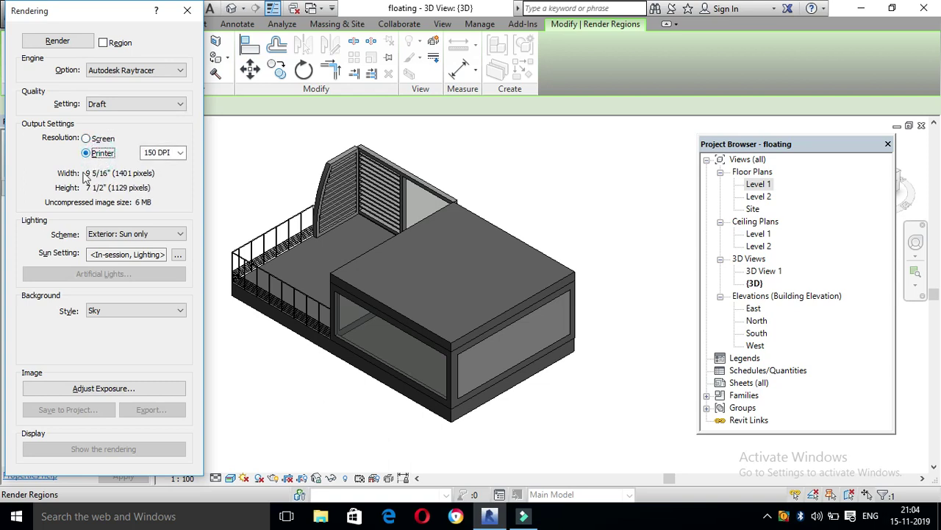
click(181, 152)
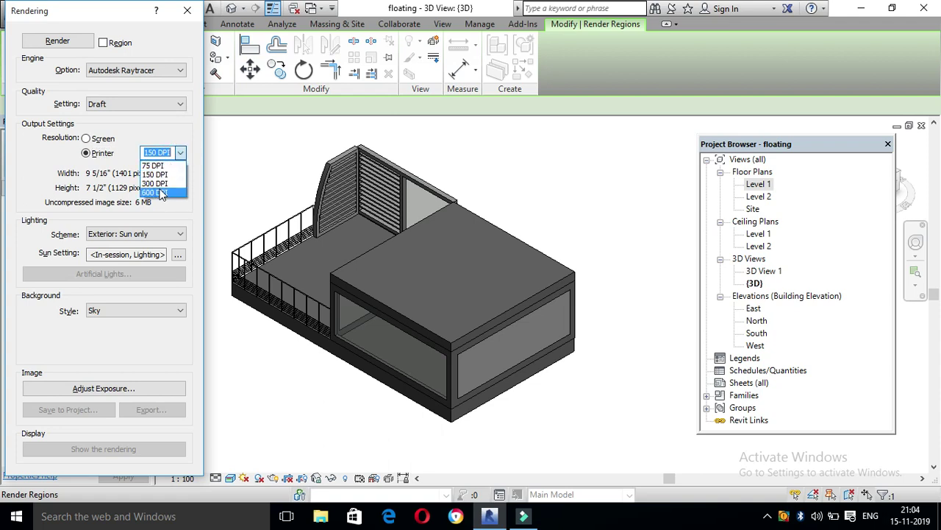
click(165, 183)
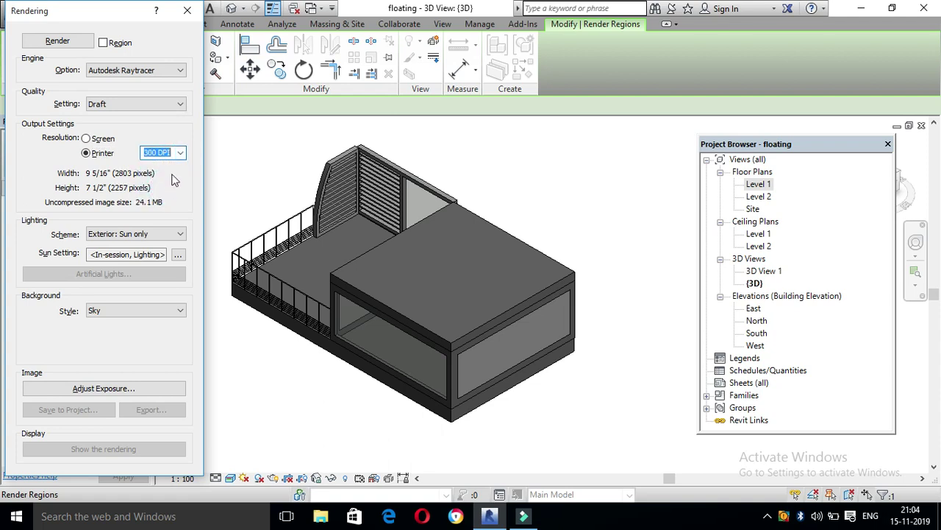
click(179, 152)
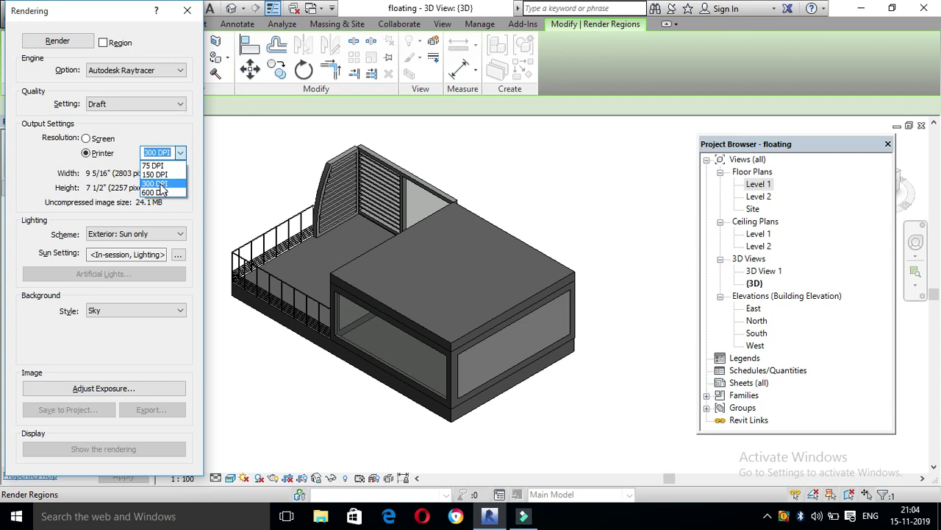
click(180, 153)
click(180, 153)
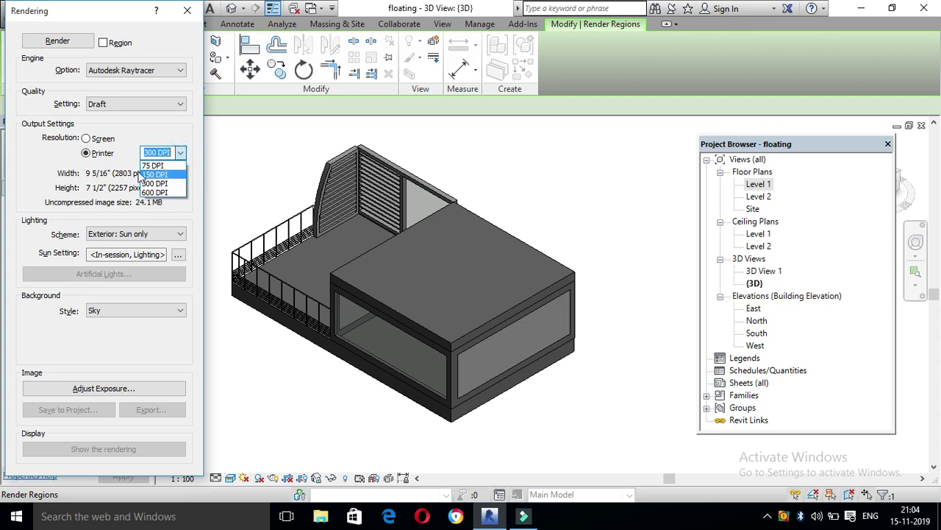
click(155, 163)
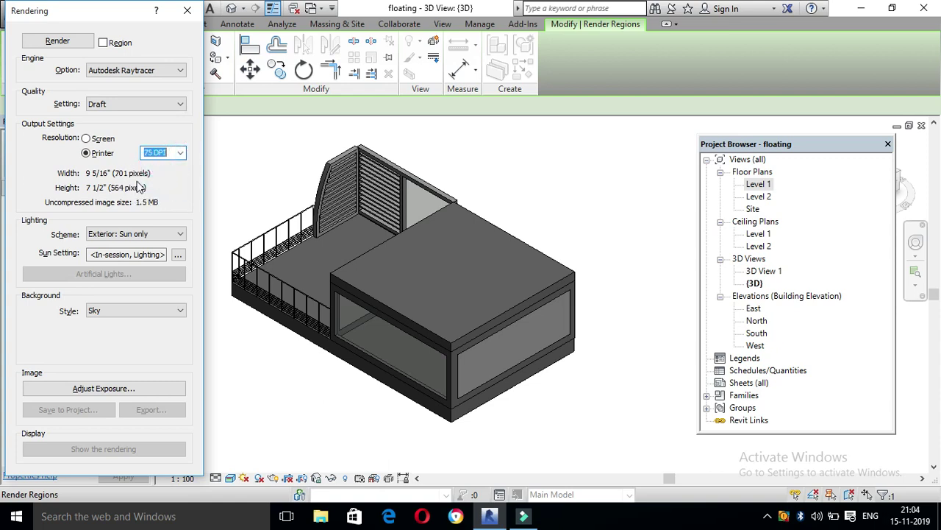
click(185, 153)
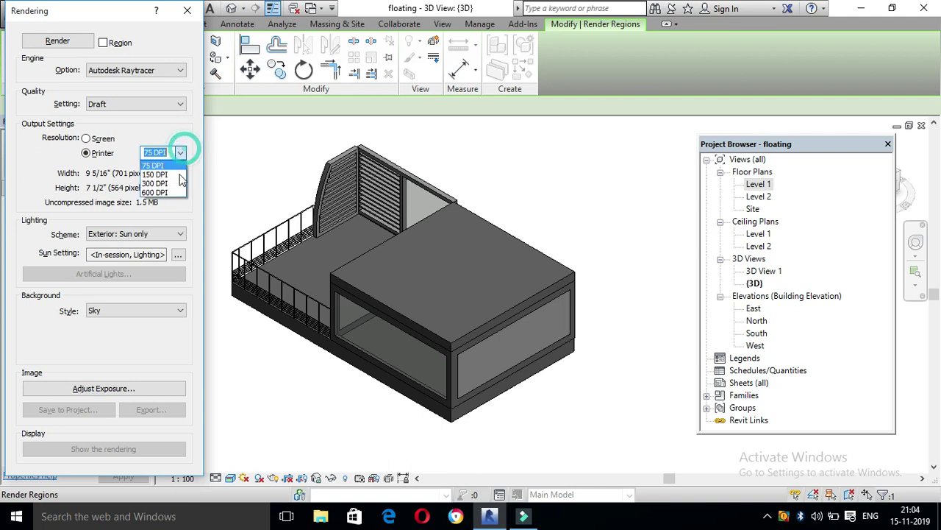
click(156, 174)
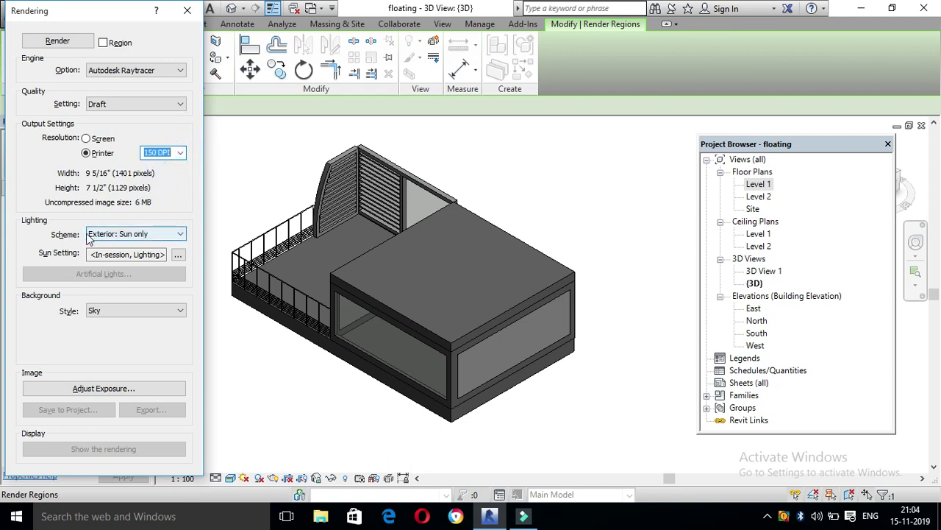
click(110, 235)
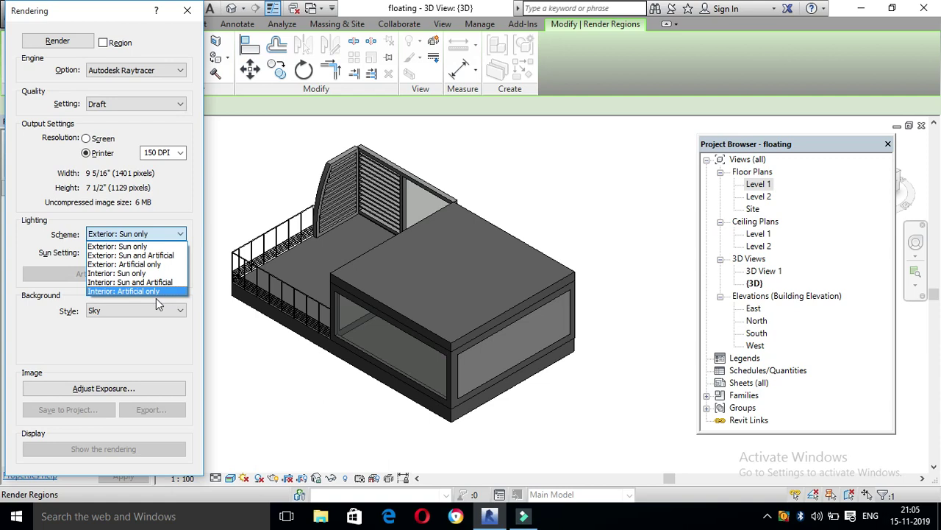
Keep the Exterior: Sun only lighting scheme and review the background style choices.
click(119, 332)
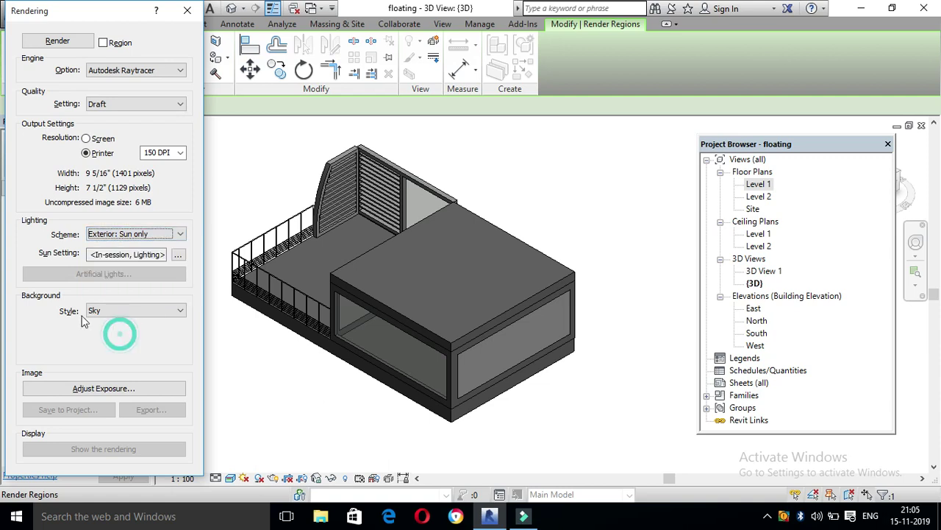
click(103, 313)
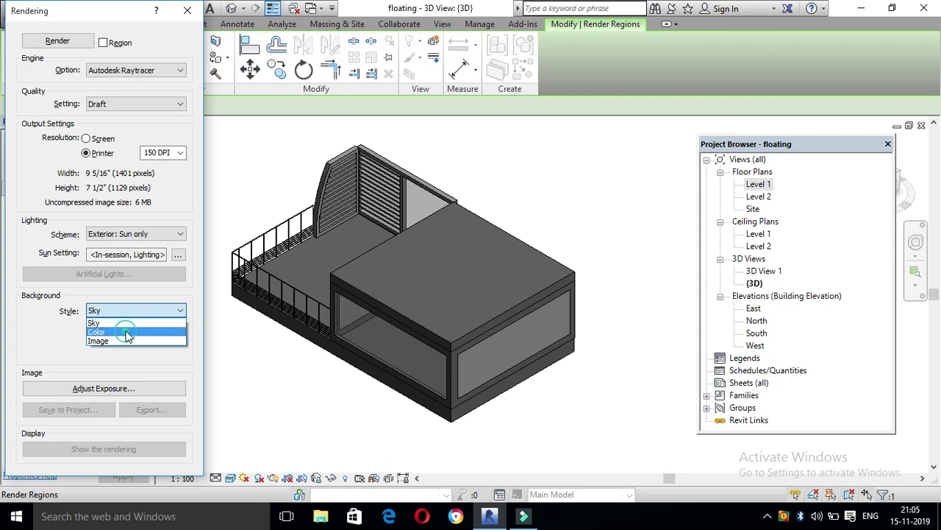
Try a solid Color background, then switch the background style to Image and open Customize Image.
click(126, 332)
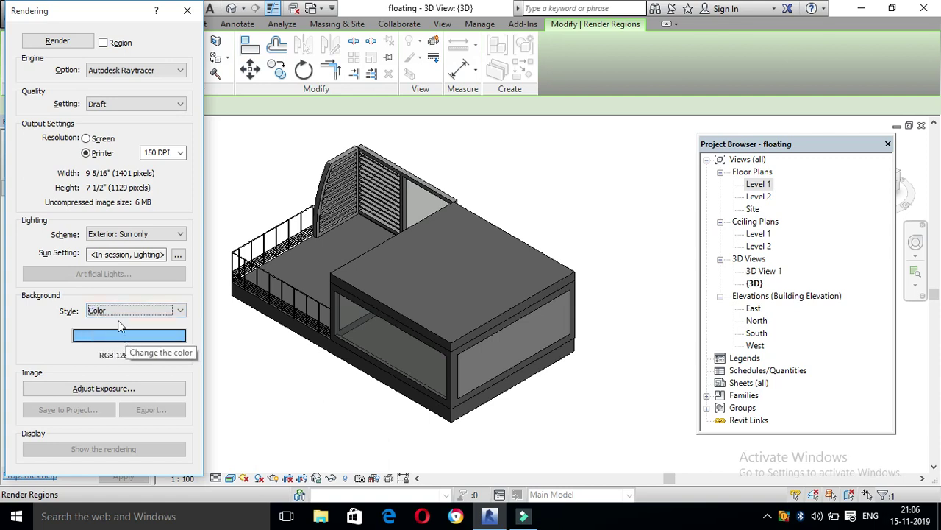
click(125, 340)
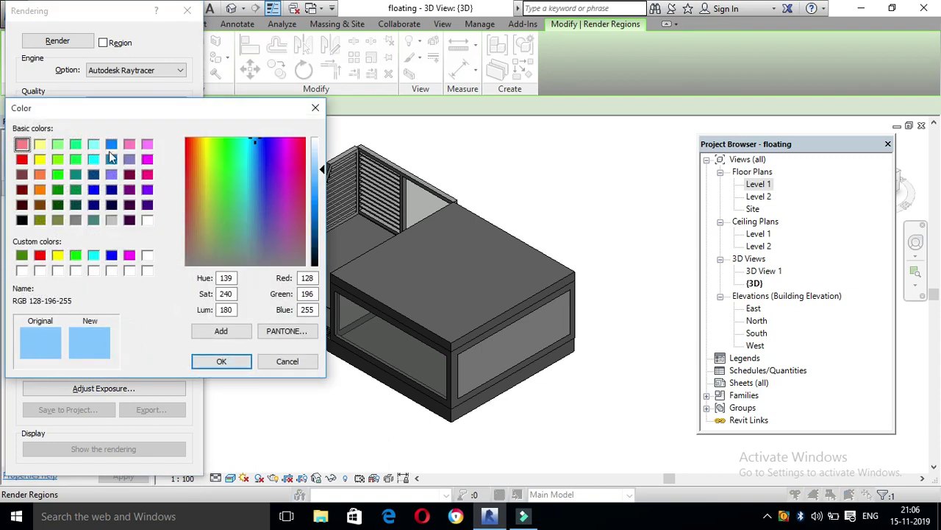
click(314, 111)
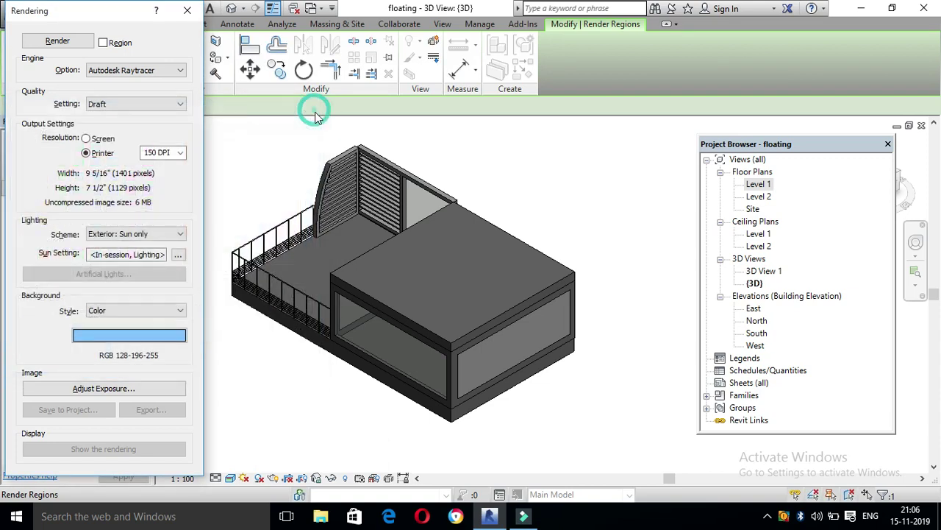
click(183, 310)
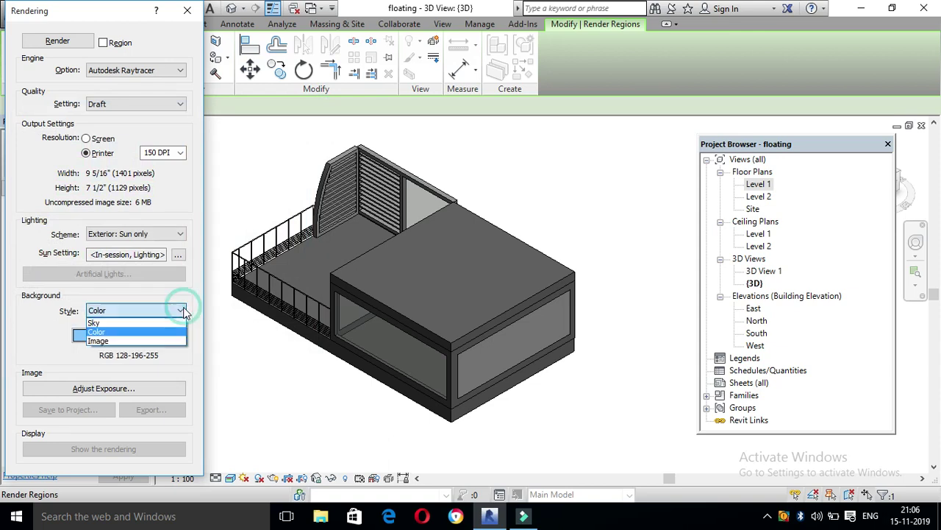
click(140, 340)
click(137, 337)
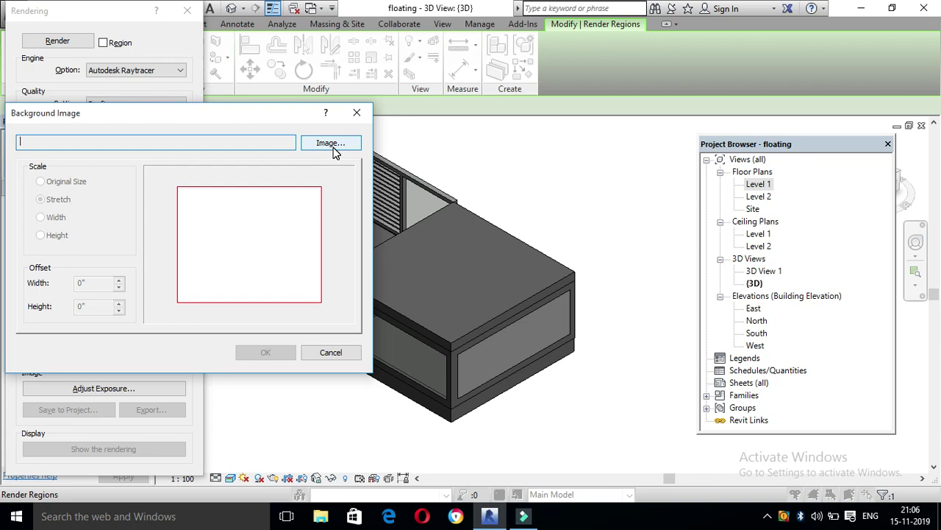
Close the Background Image settings keeping Image style, and check Exposure Control without changes.
click(362, 118)
click(116, 310)
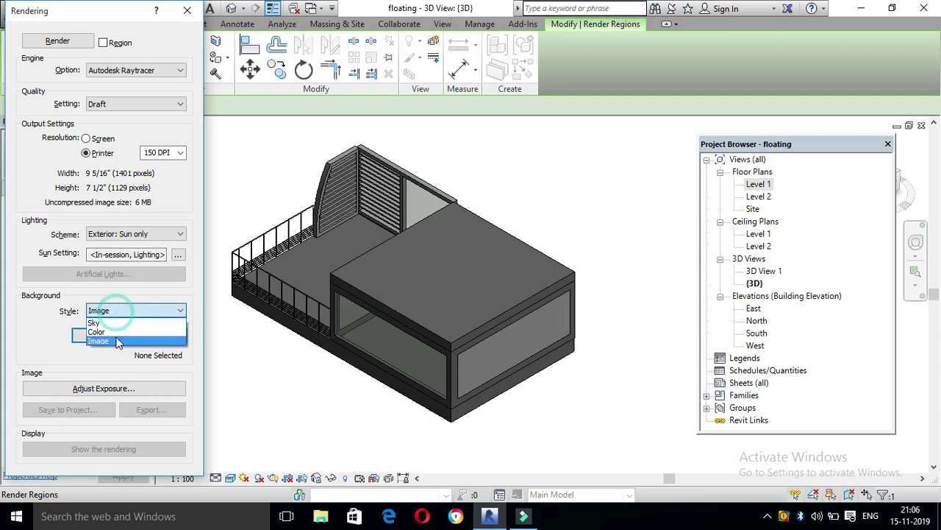
click(112, 368)
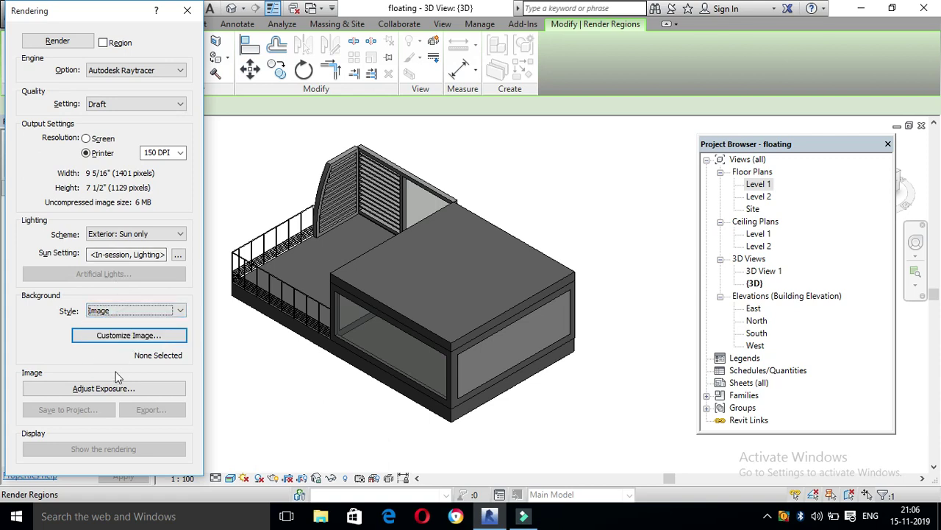
click(97, 397)
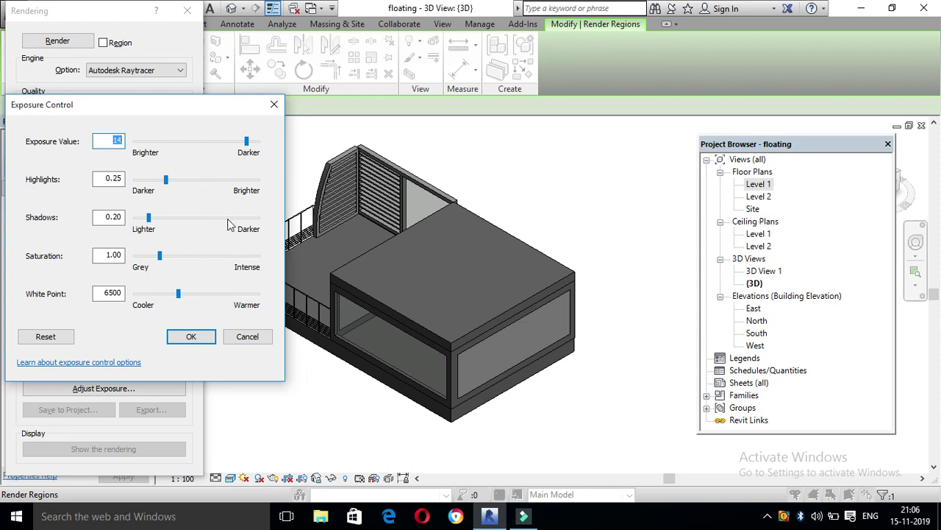
click(275, 104)
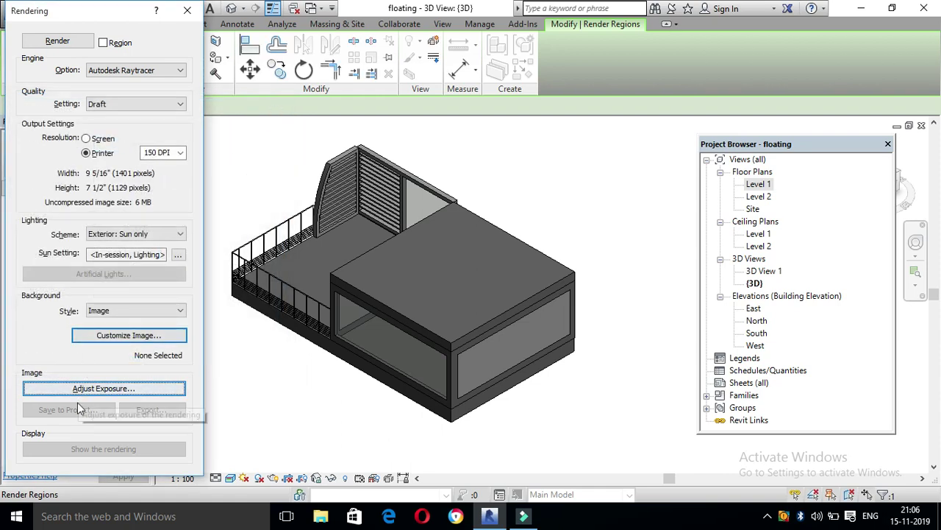
Render the floating house's 3D view with Raytracer at Draft quality.
click(64, 40)
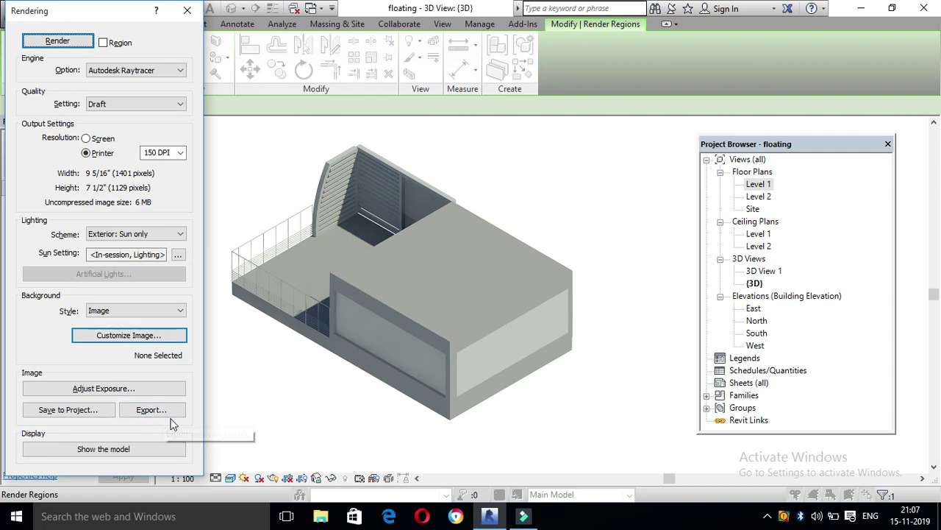
click(118, 389)
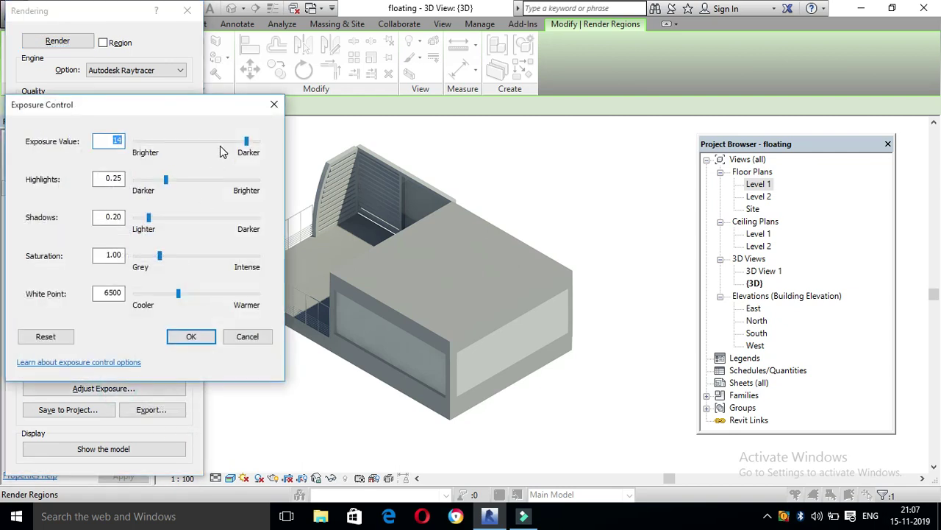
Set exposure value 2, highlights 0.45, shadows 0.20 and saturation 2.00.
click(195, 140)
click(178, 186)
click(206, 188)
click(210, 188)
click(237, 188)
click(226, 185)
click(213, 210)
click(206, 218)
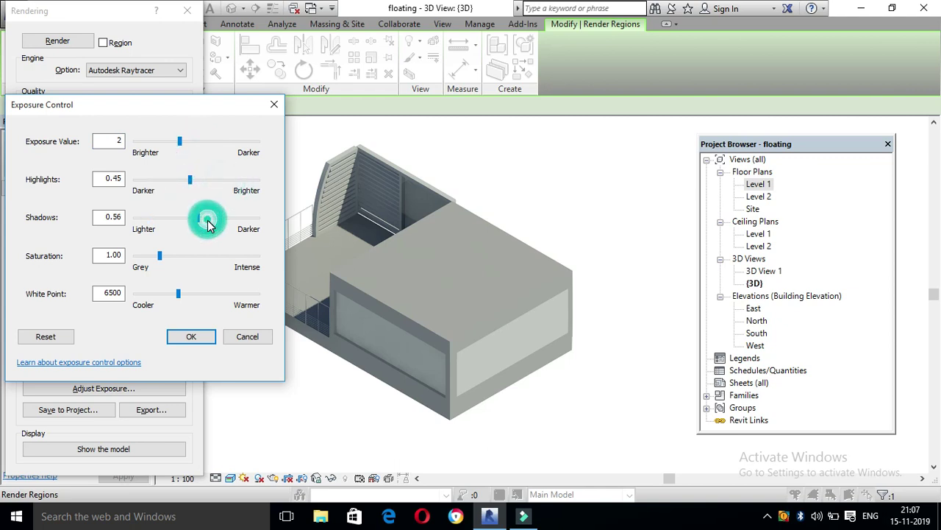
click(167, 221)
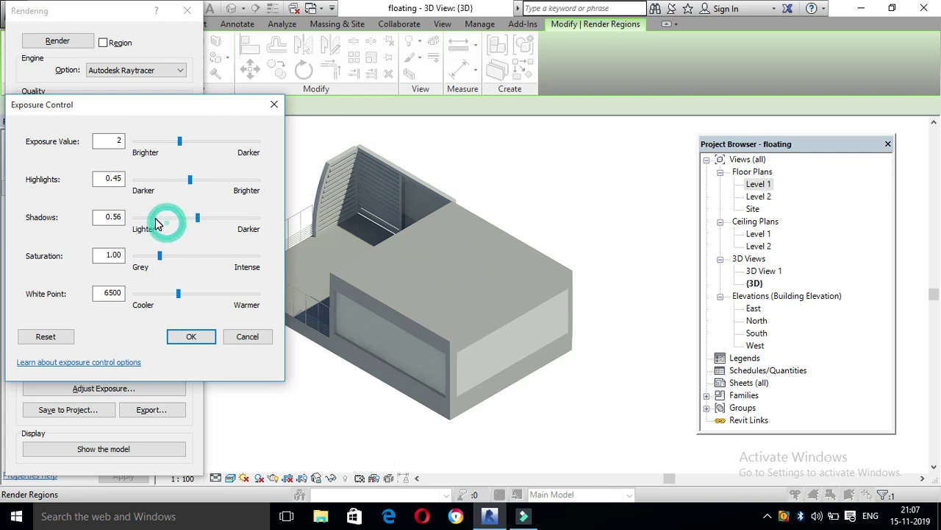
click(199, 264)
click(181, 258)
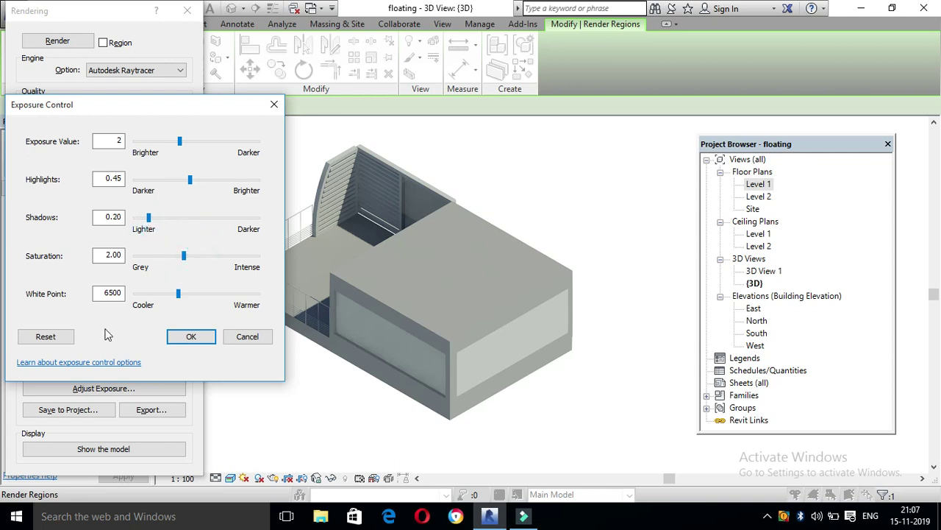
click(188, 338)
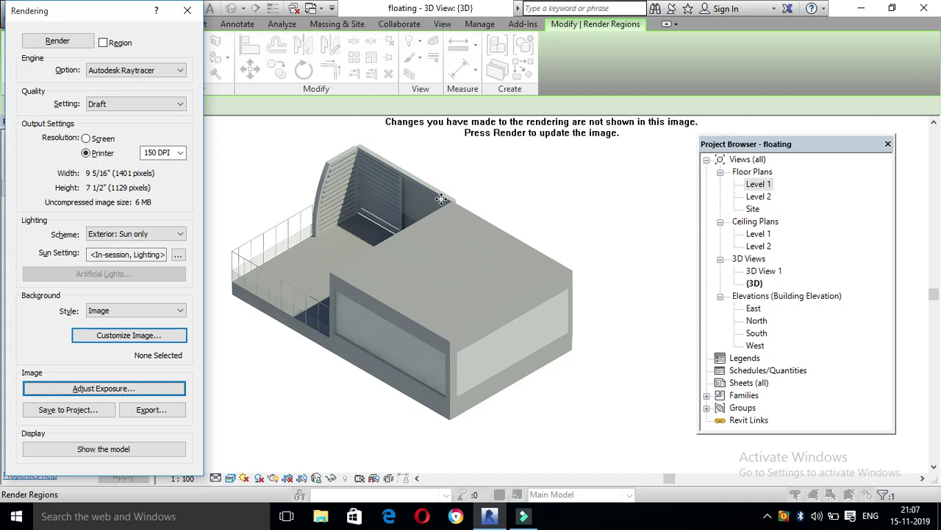
Render with the new exposure, then reset exposure to defaults and render again.
click(59, 40)
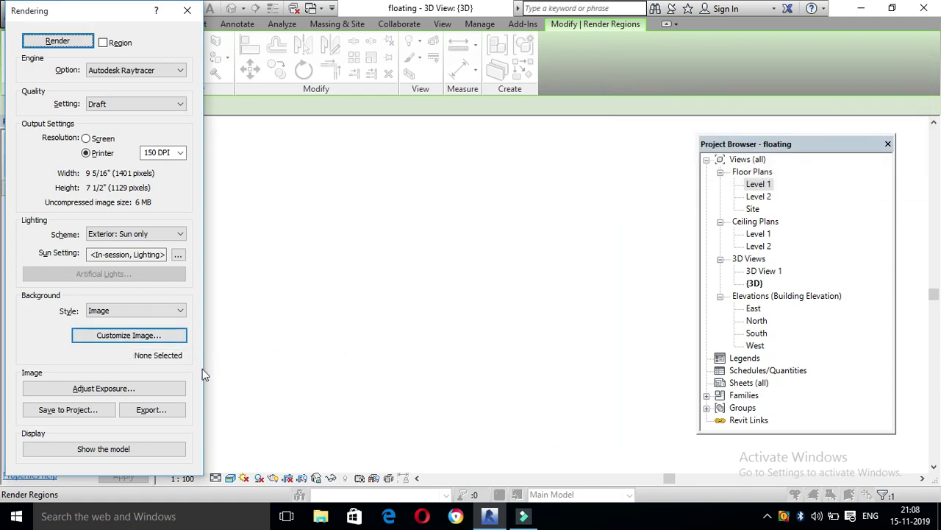
click(129, 390)
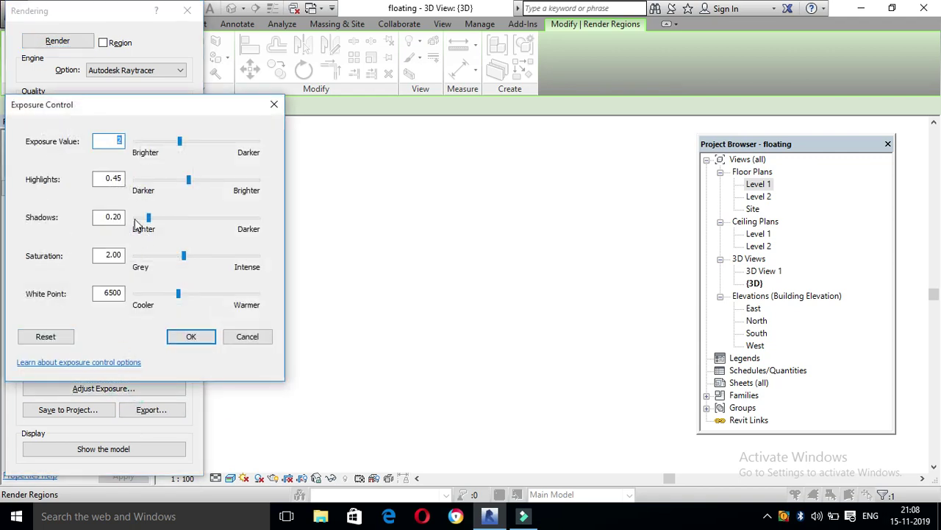
click(59, 344)
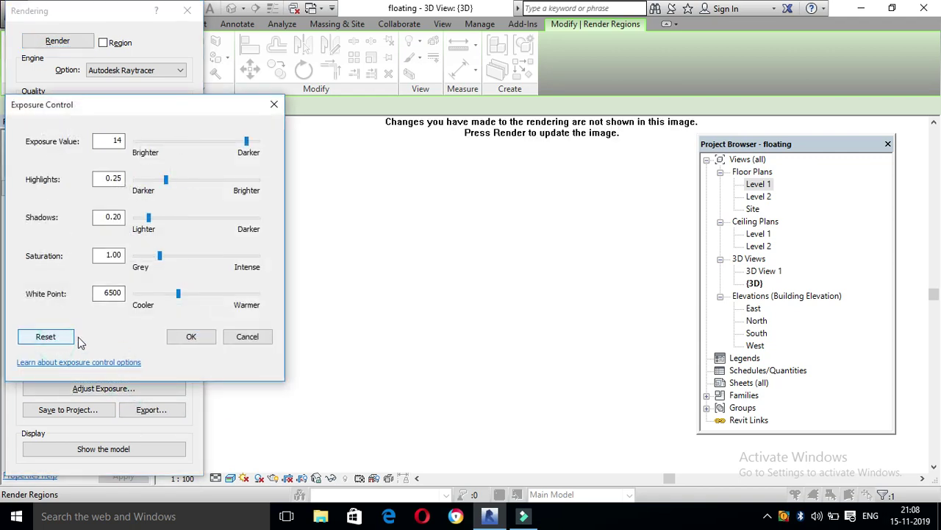
click(191, 340)
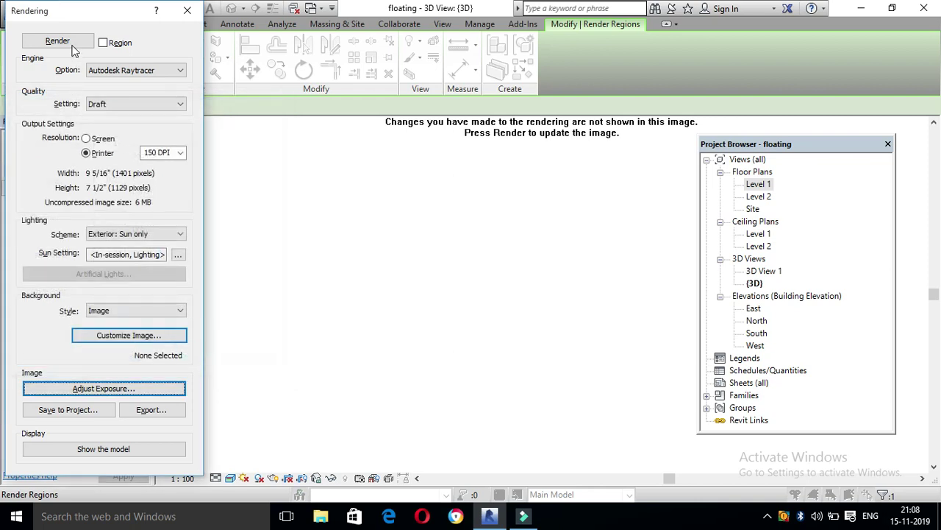
click(58, 41)
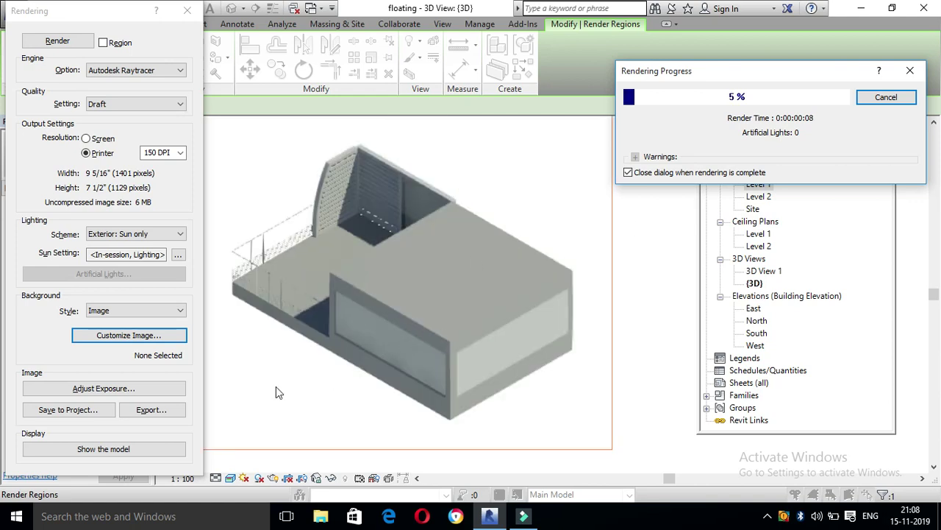
click(166, 412)
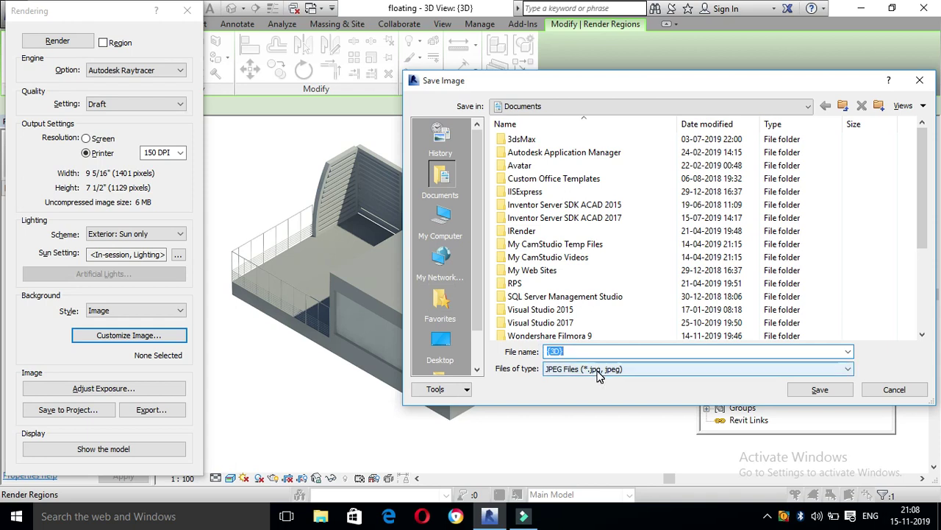
Save the render in Documents as the JPEG image 'test', then return to the Level 1 floor plan.
text(1)
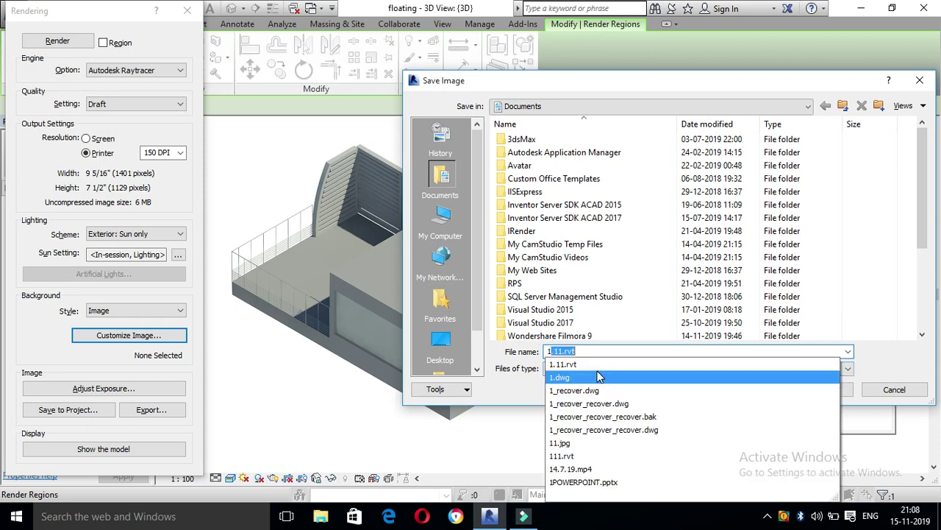
key(BackSpace)
key(BackSpace)
text(test)
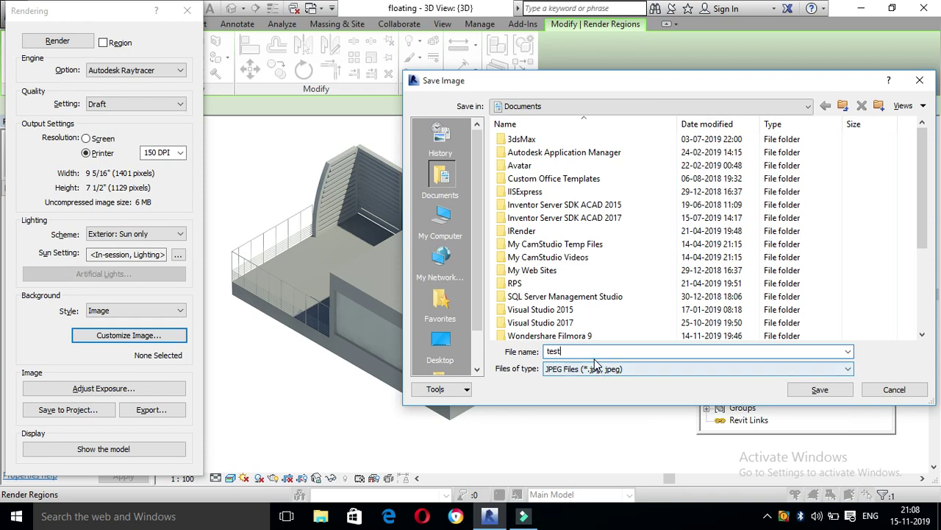
click(590, 369)
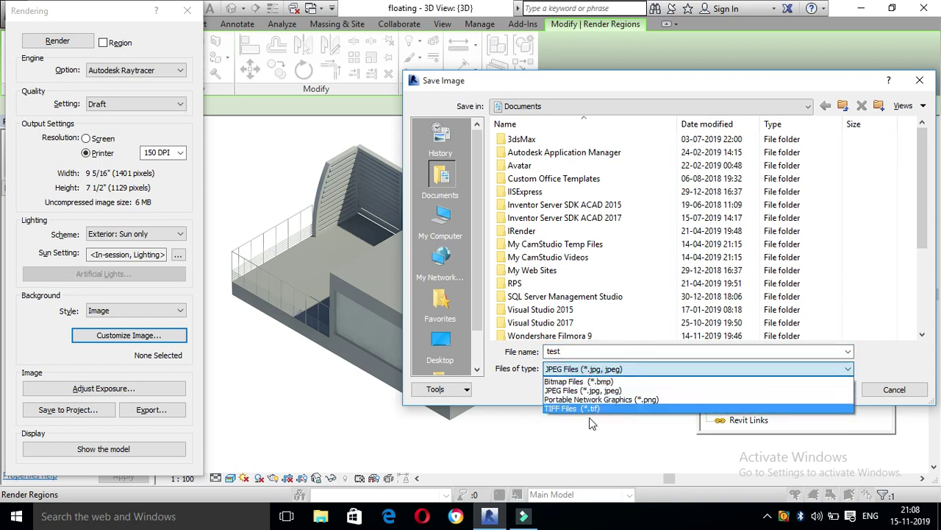
click(615, 391)
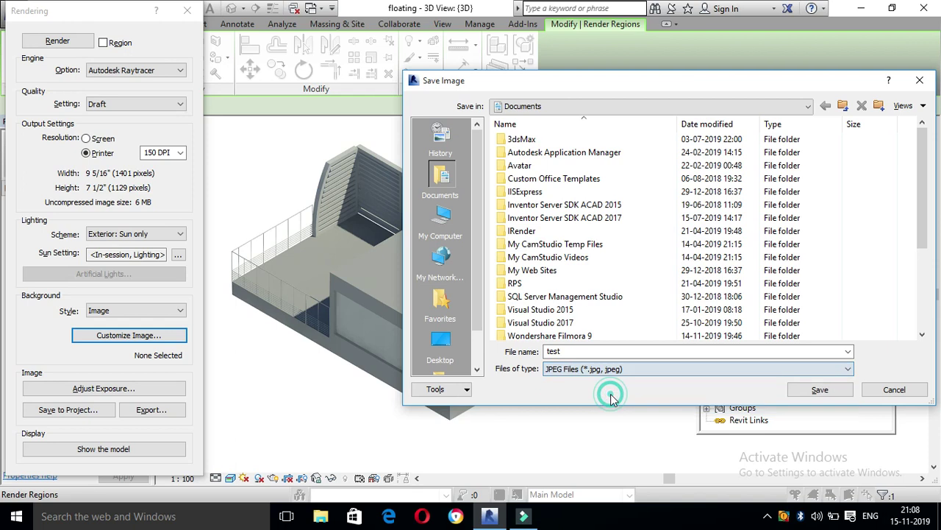
click(810, 393)
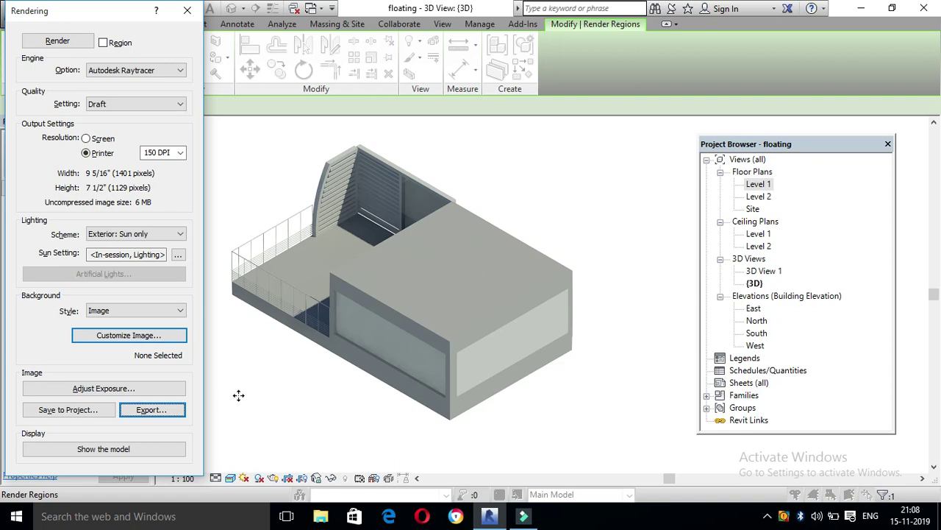
click(185, 12)
double_click(765, 184)
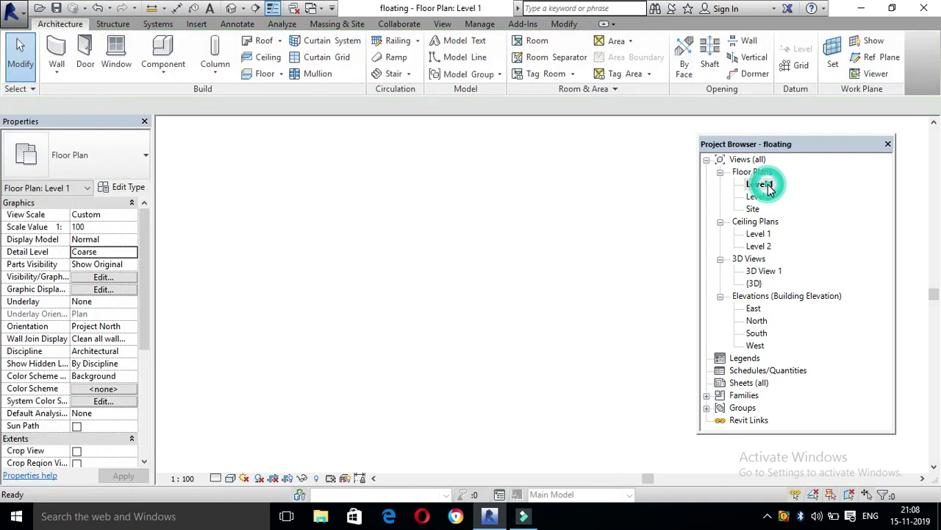
Start Component > Load Family and browse to the Libraries > India folder.
click(164, 55)
click(556, 57)
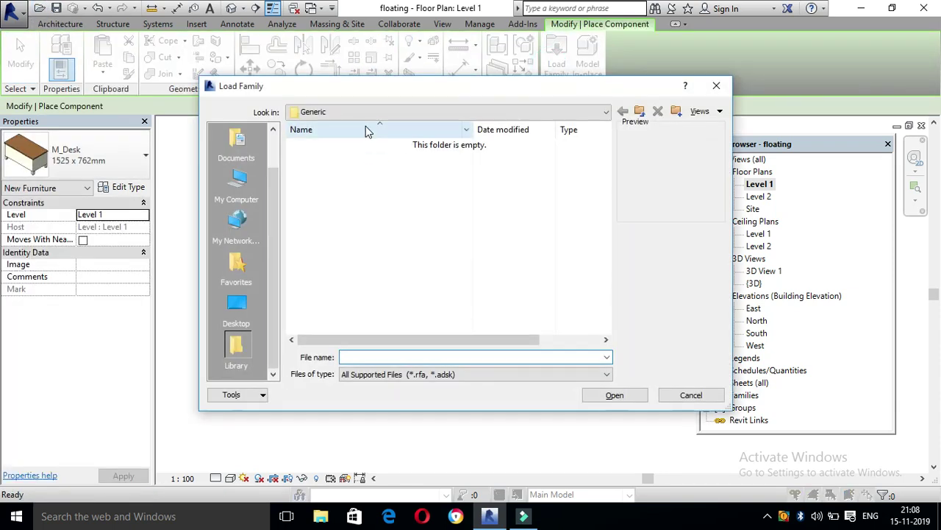
click(373, 115)
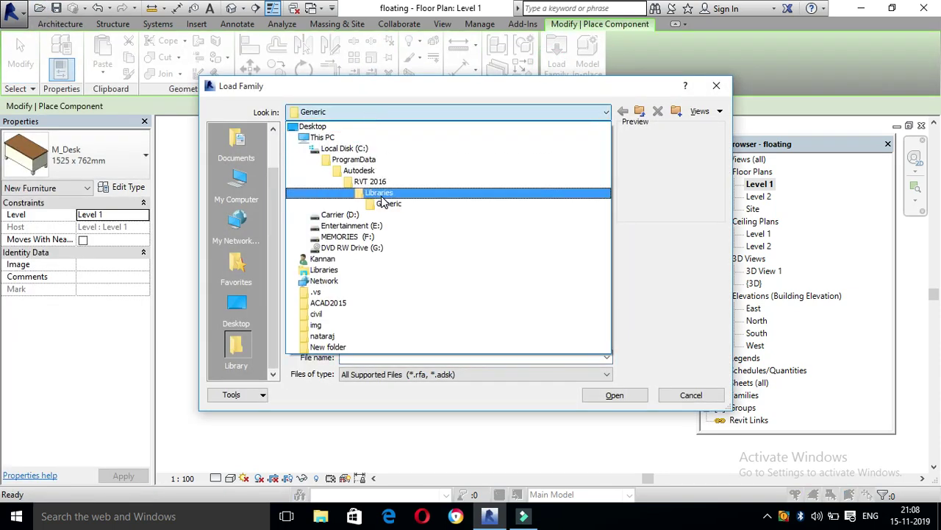
click(373, 195)
double_click(322, 157)
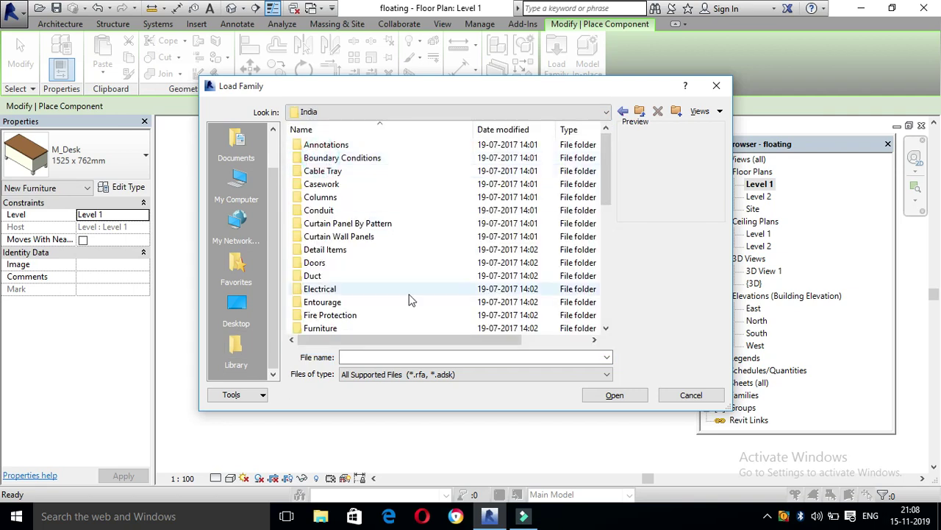
Browse Lighting > Architectural > External and load the M_Street Light - Antique family.
scroll(378, 324, down, 7)
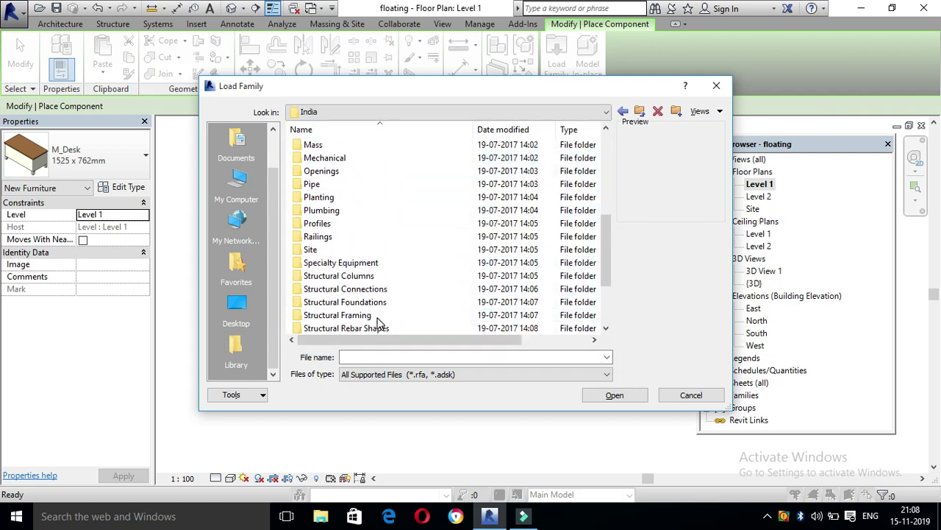
scroll(371, 309, up, 2)
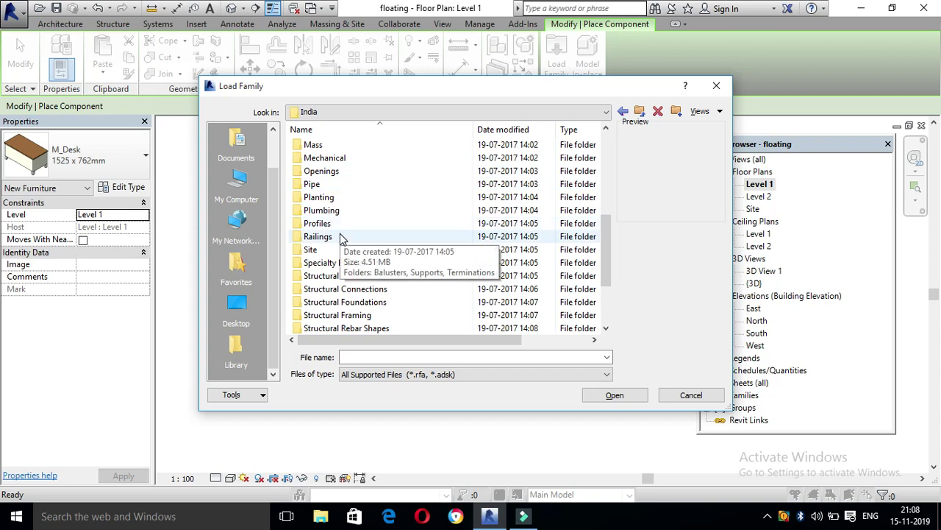
scroll(348, 190, up, 1)
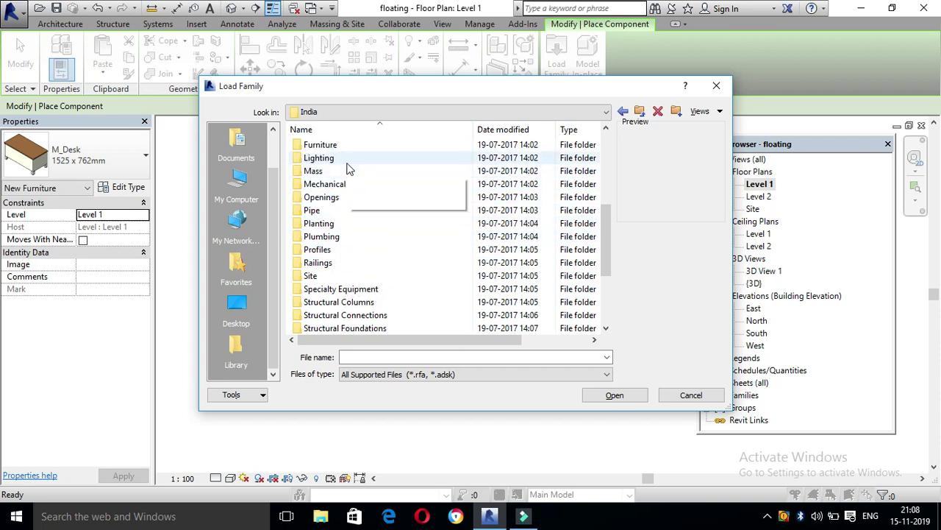
double_click(348, 160)
double_click(349, 147)
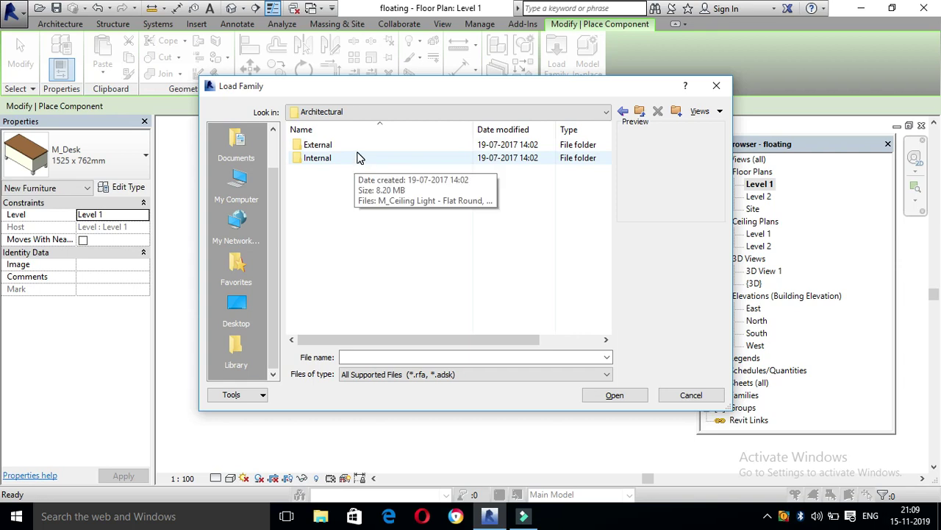
double_click(358, 146)
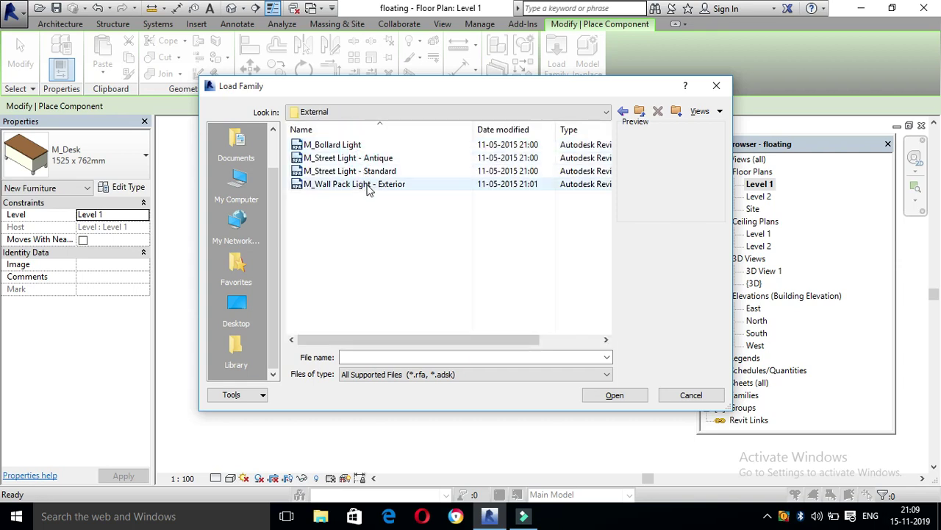
click(370, 185)
click(367, 171)
click(366, 158)
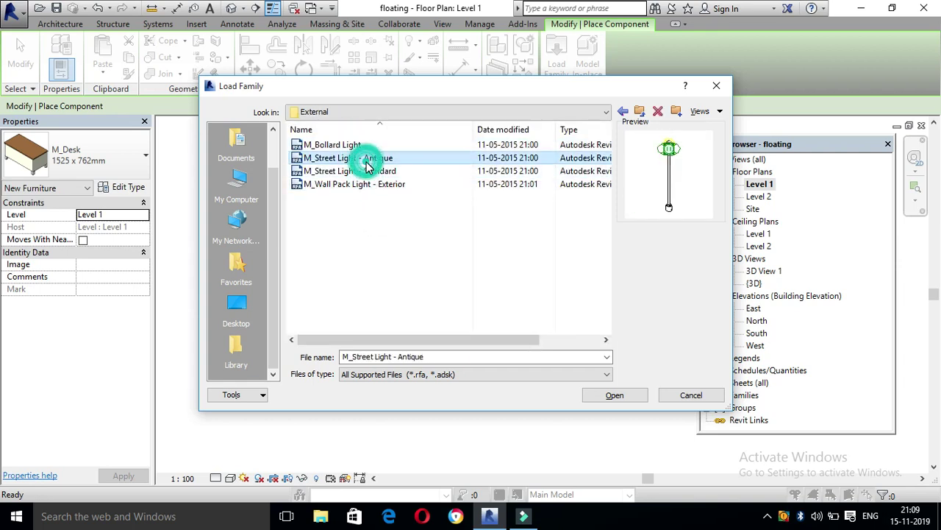
double_click(366, 164)
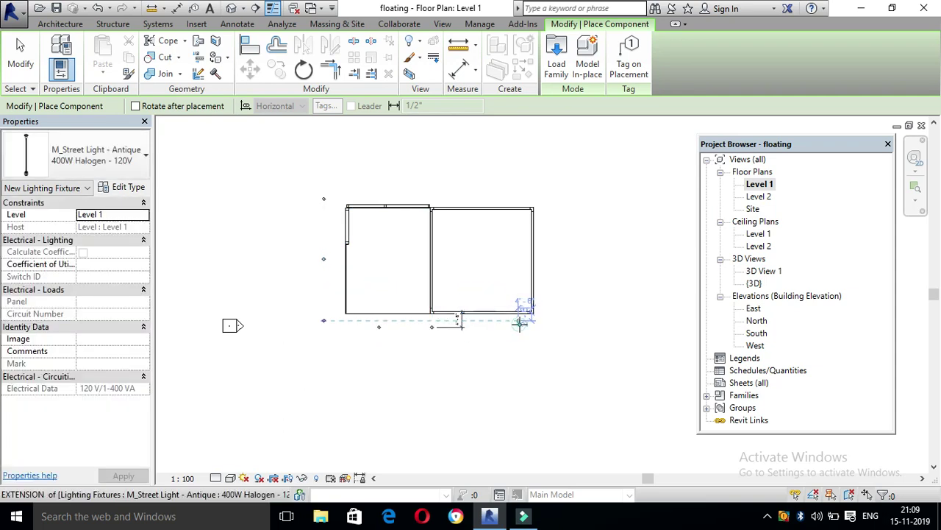
Place antique street lights around the house and view them in the default {3D} view.
click(558, 214)
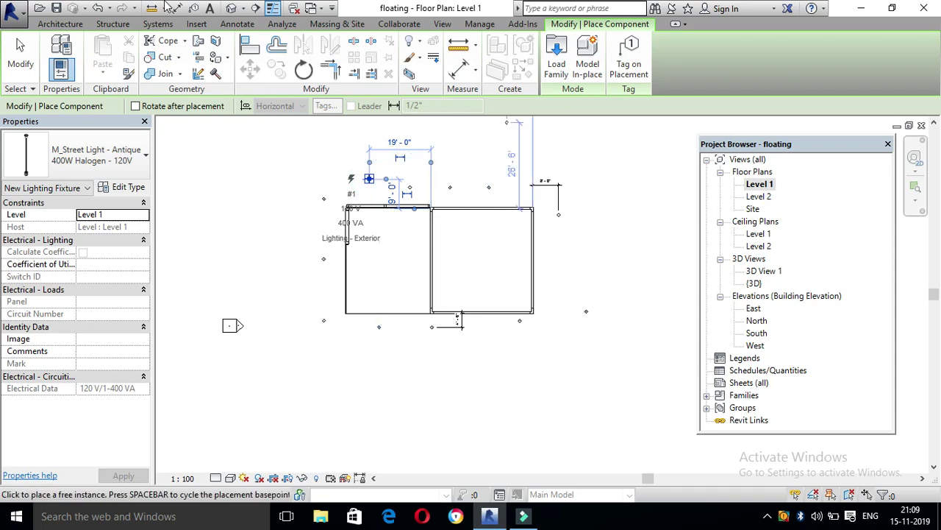
click(231, 8)
scroll(409, 355, down, 1)
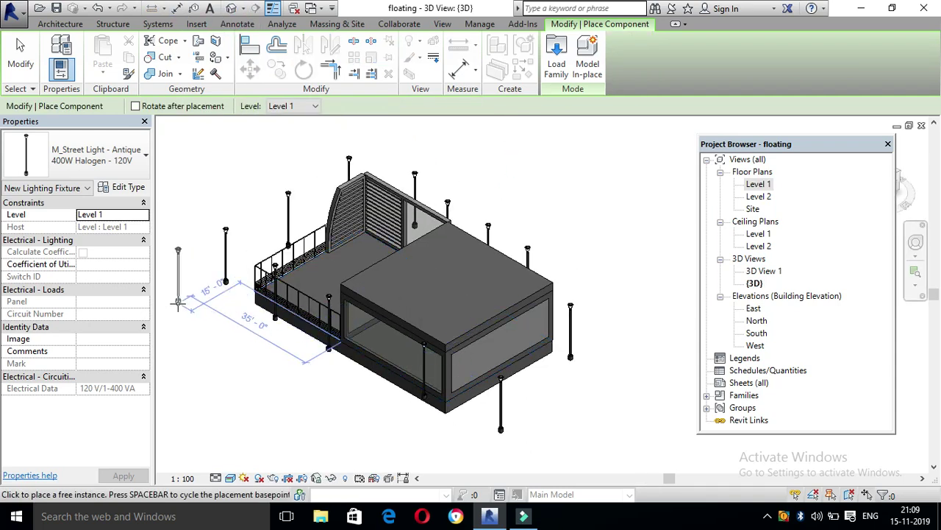
key(Escape)
key(Escape)
key(r)
key(r)
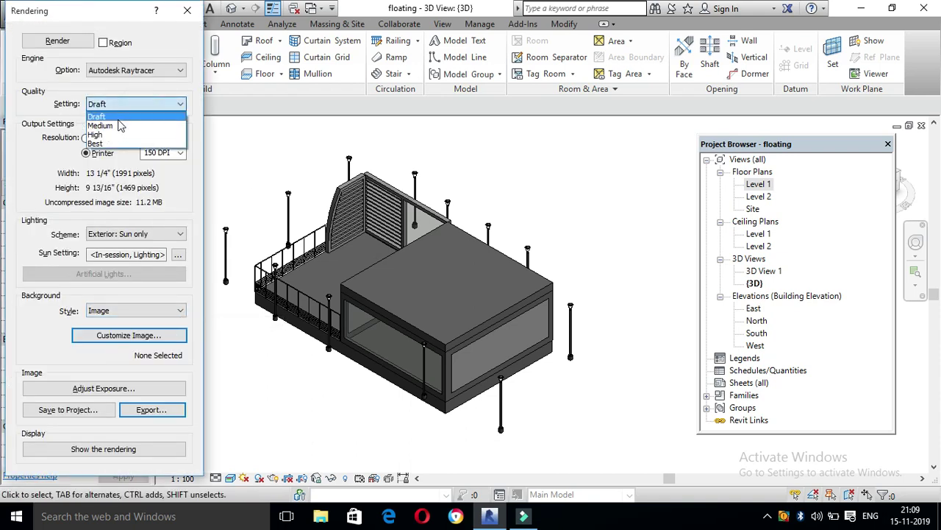
Render at Draft quality with a Sky background and Exterior: Artificial only lighting.
click(120, 117)
click(140, 310)
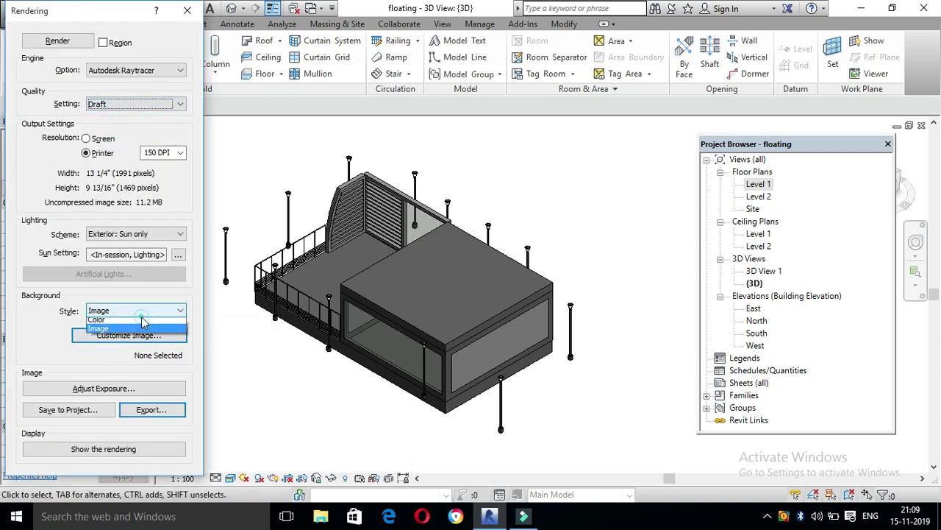
click(129, 318)
click(168, 236)
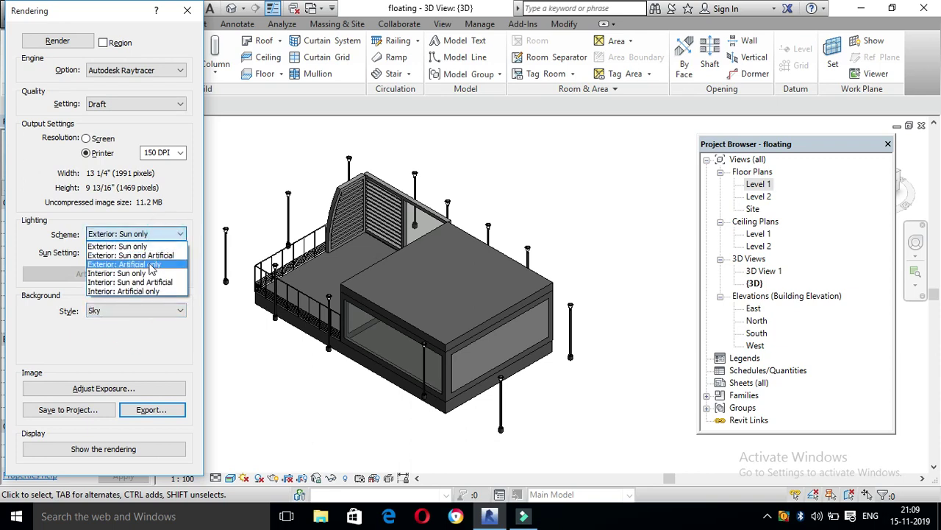
click(149, 266)
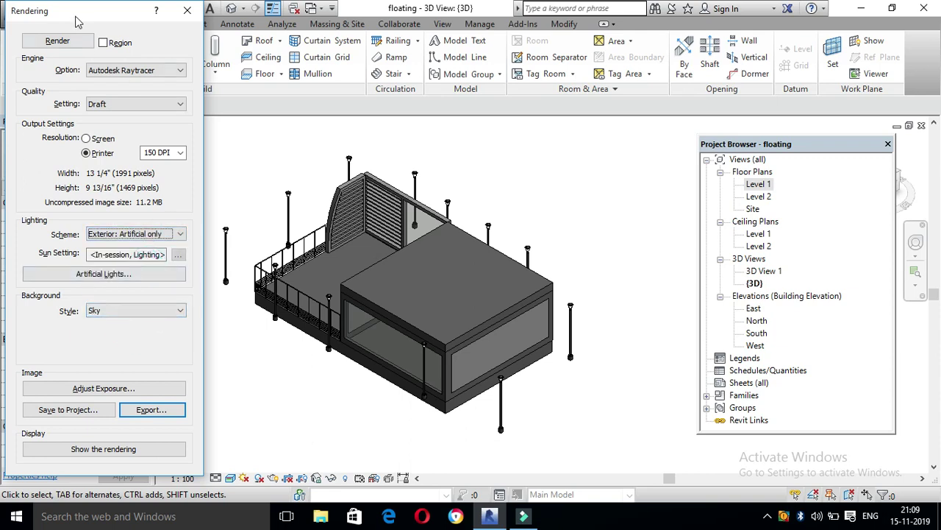
click(68, 46)
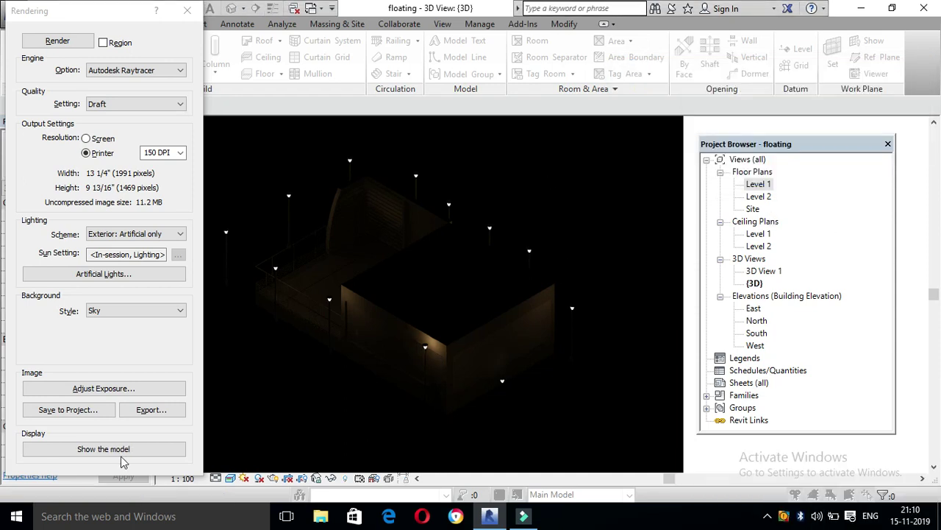
Show the available lighting schemes in the Lighting Scheme dropdown.
click(153, 234)
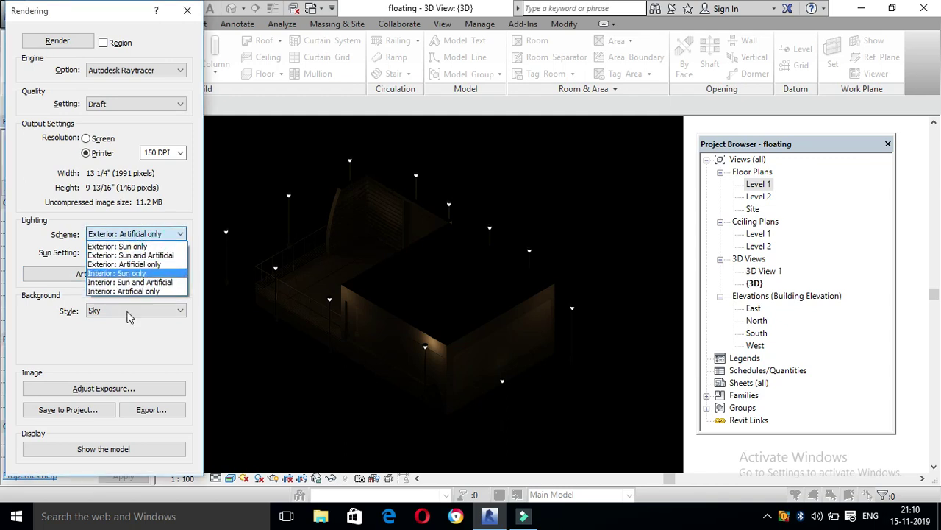